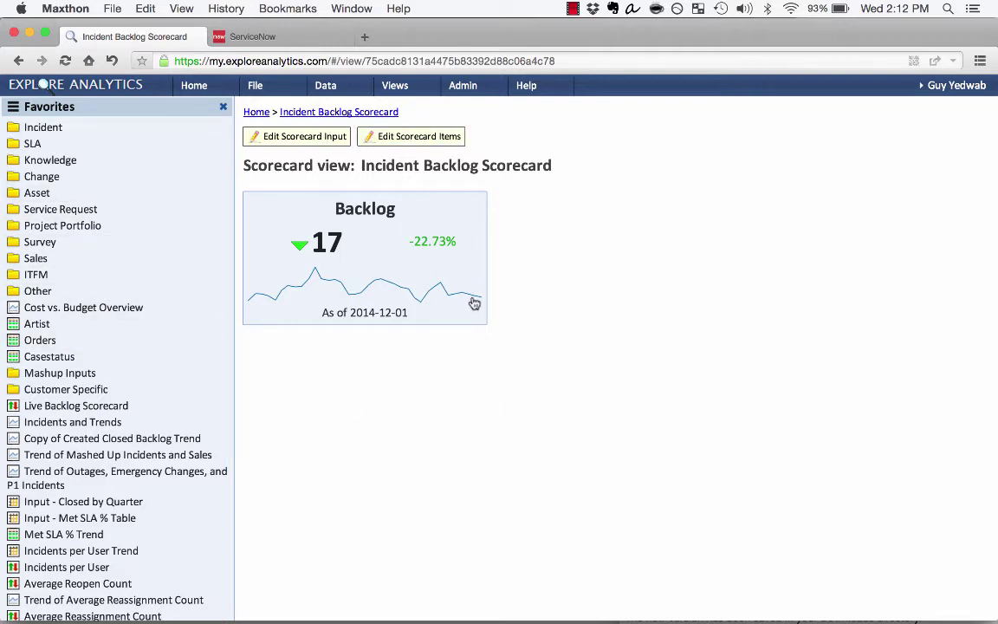
View the drill-down timeline chart behind the Backlog scorecard, and return to the scorecard.
mouse_move(313, 292)
left_click(350, 293)
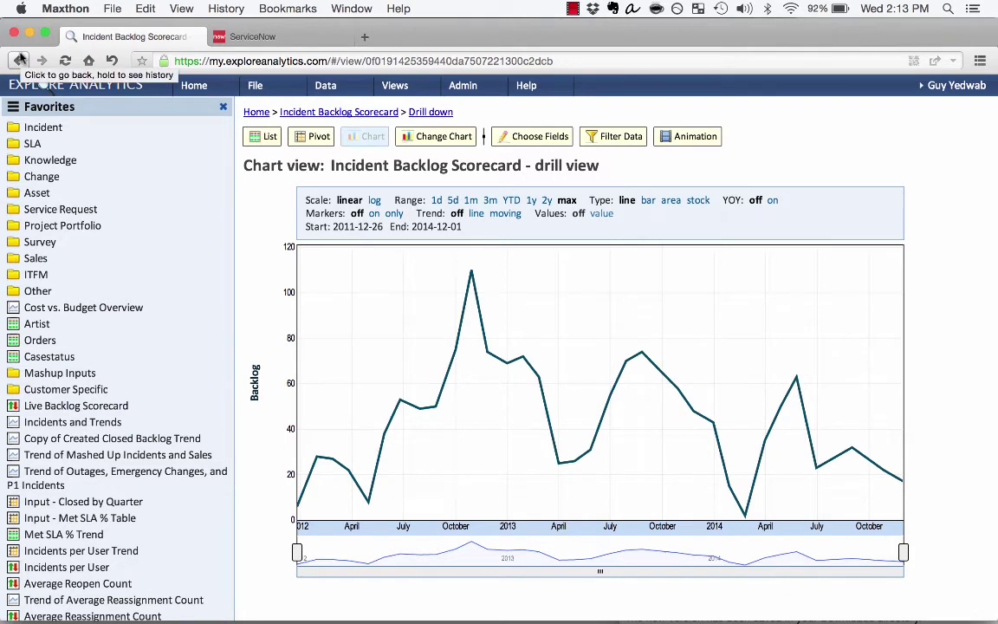
left_click(19, 60)
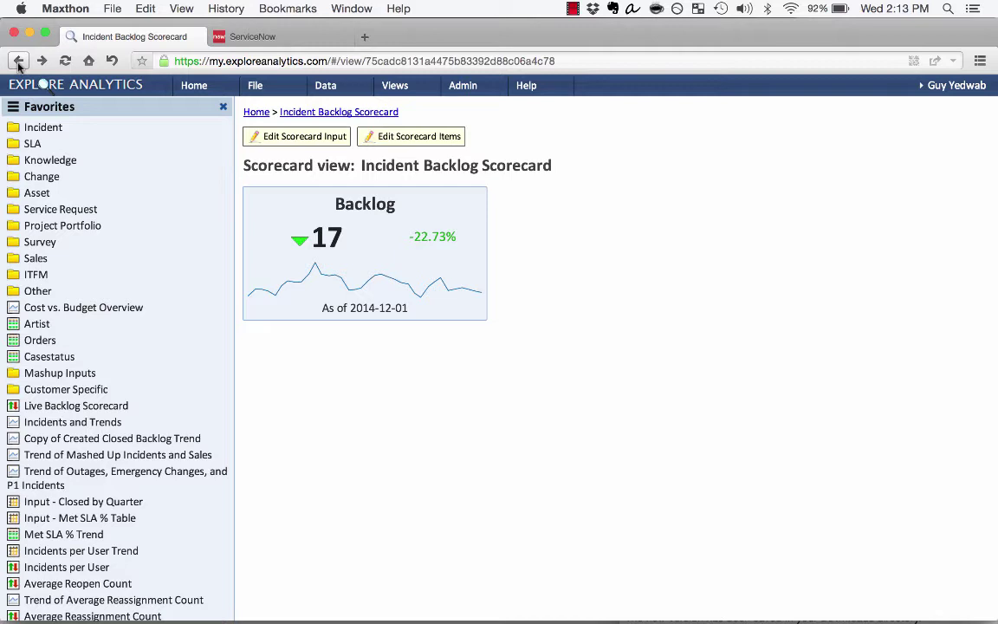
Open the "Change - Trend of High Risk Changes" view from the Change favorites and show its timeline chart fields.
left_click(41, 177)
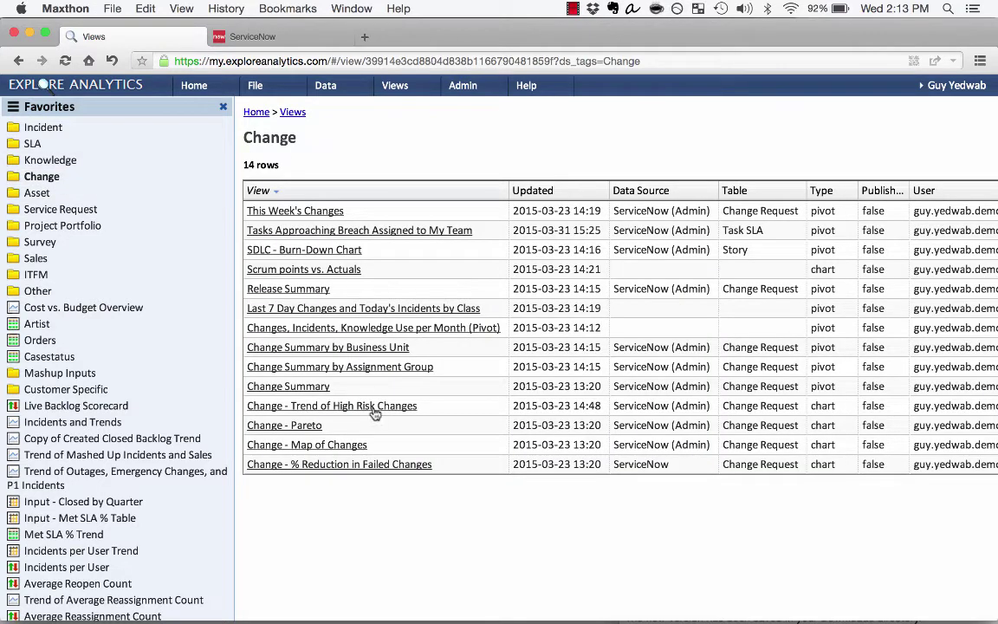
left_click(338, 405)
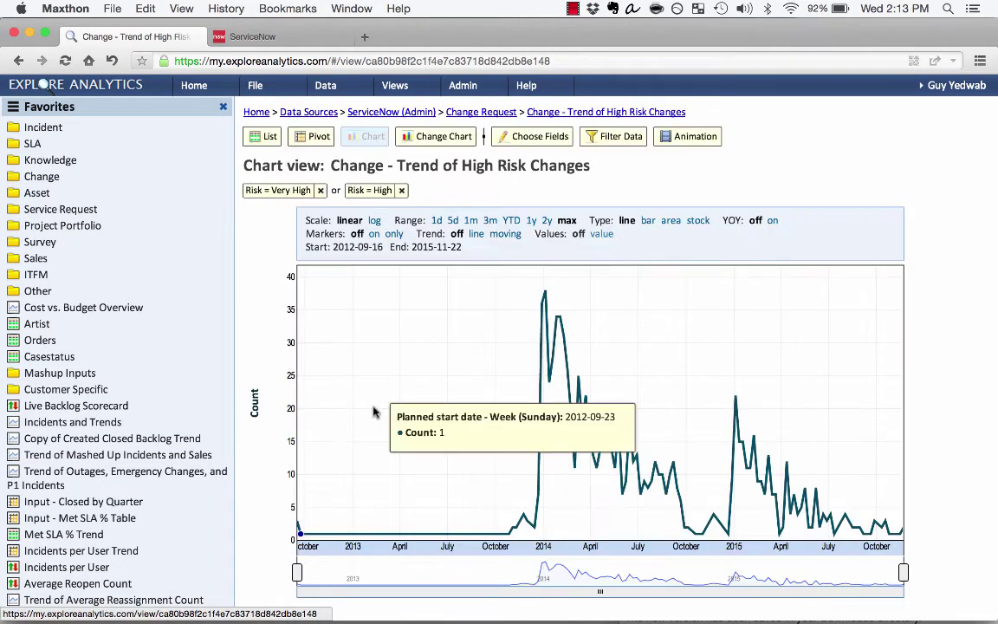
left_click(528, 136)
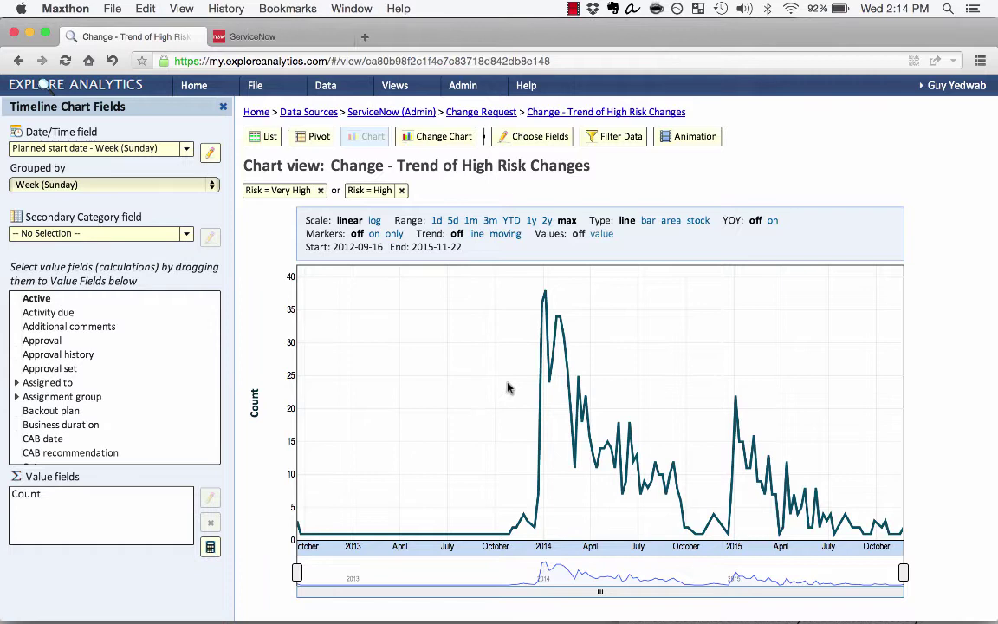
mouse_move(544, 388)
Create a scorecard view from this chart named "High Risk Changes Scorecard" without adding it to Favorites.
left_click(276, 95)
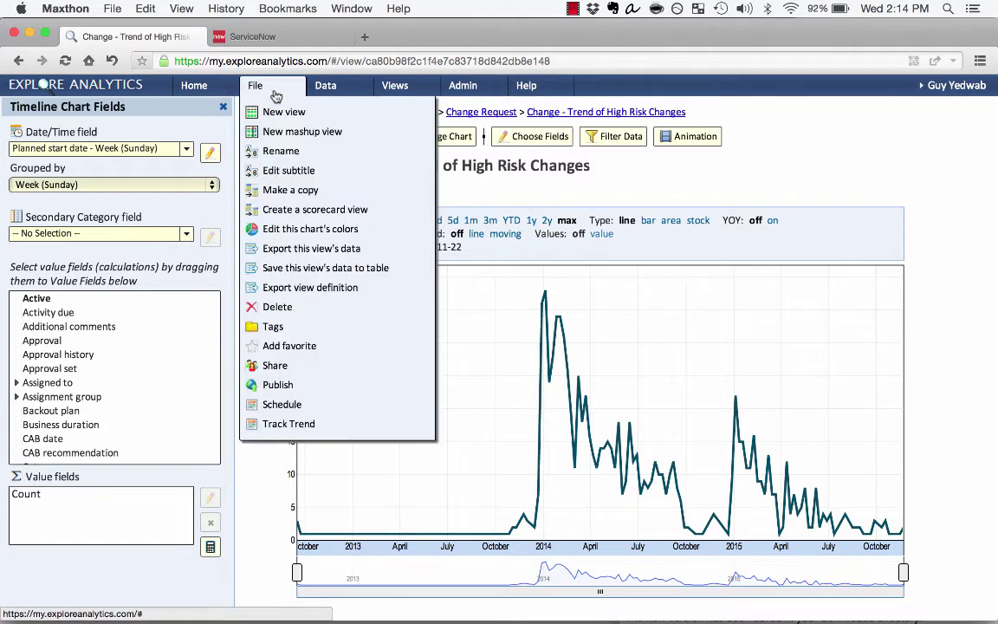
left_click(289, 210)
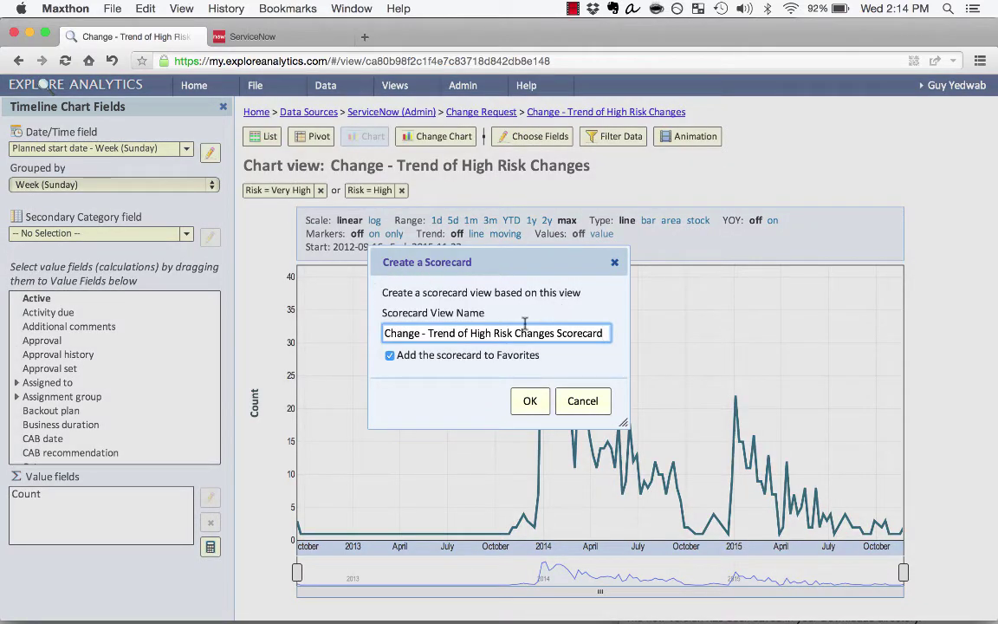
left_click_drag(469, 334, 384, 334)
key("BackSpace")
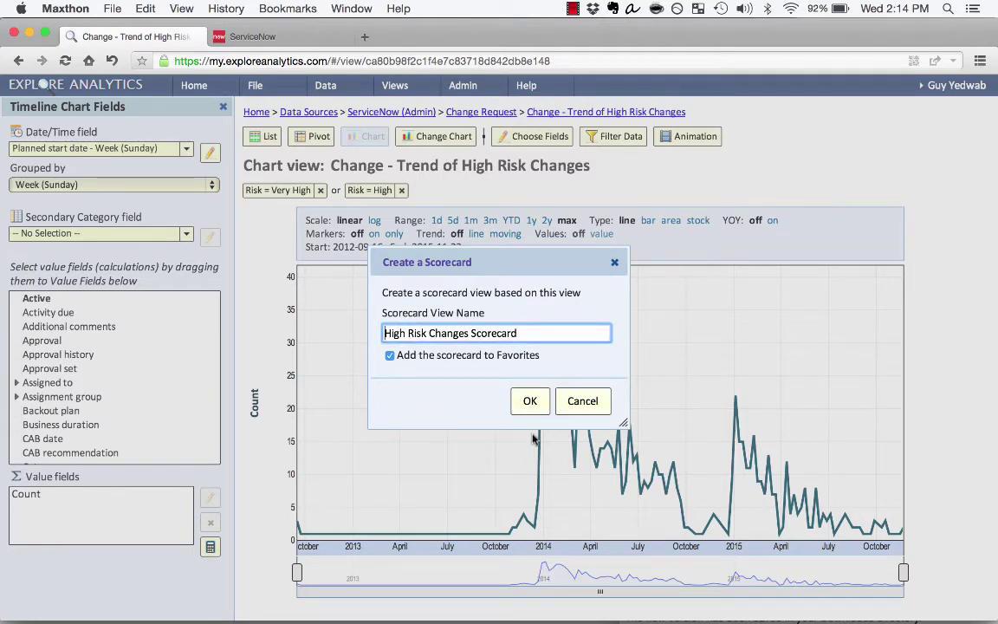
left_click(512, 358)
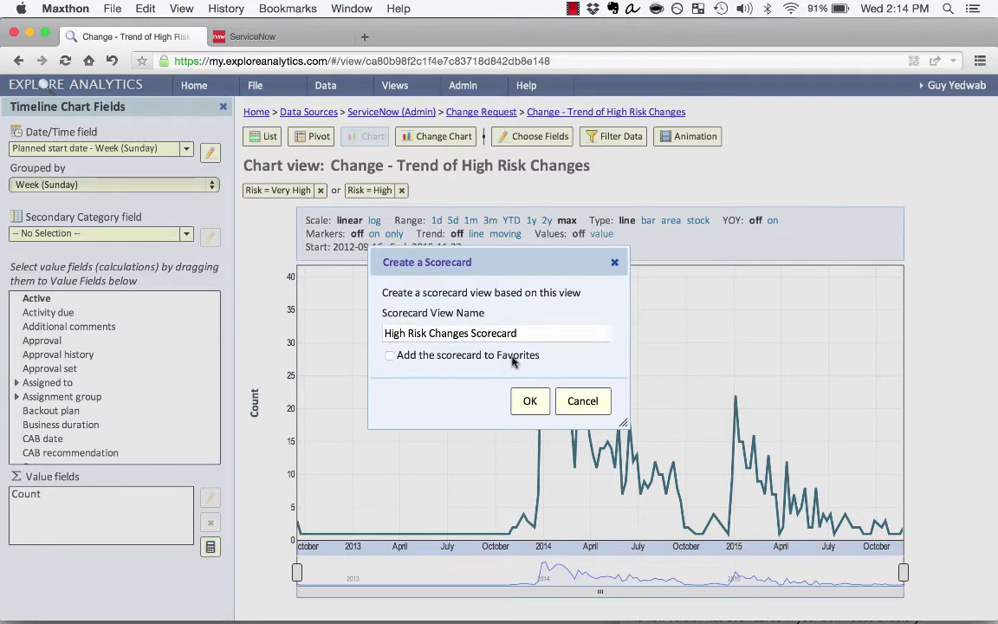
left_click(528, 401)
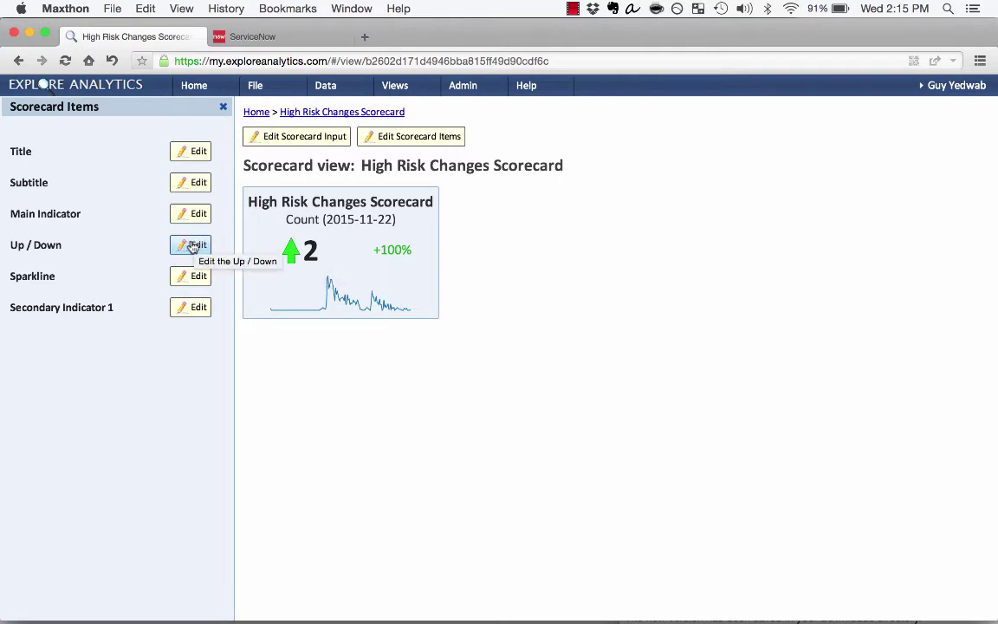
Configure the scorecard's Up / Down item to count negative change as improvement, with triangle style attached to the Main Indicator.
left_click(192, 246)
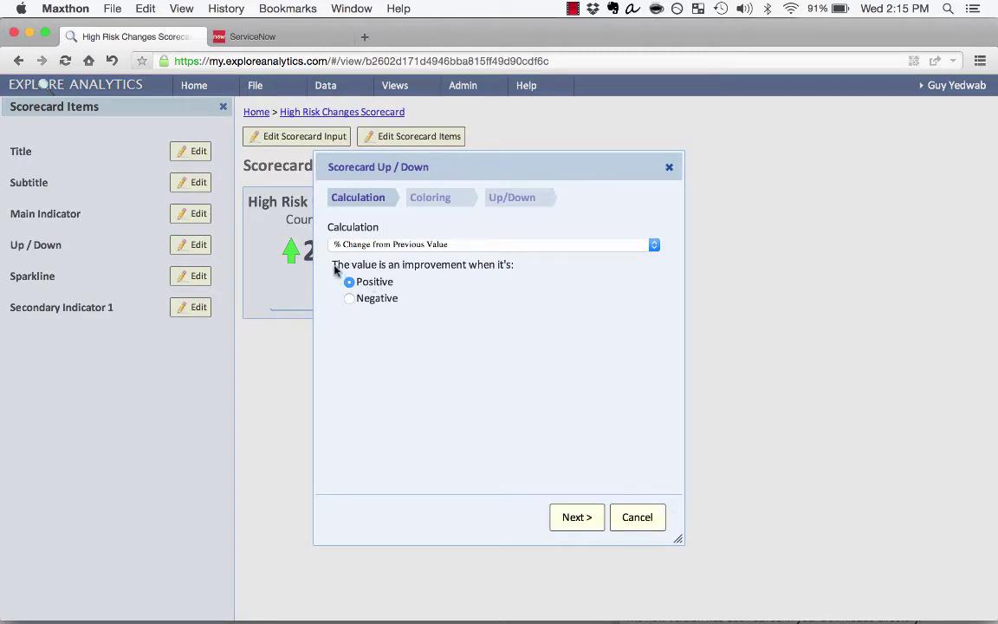
left_click(372, 300)
left_click(576, 518)
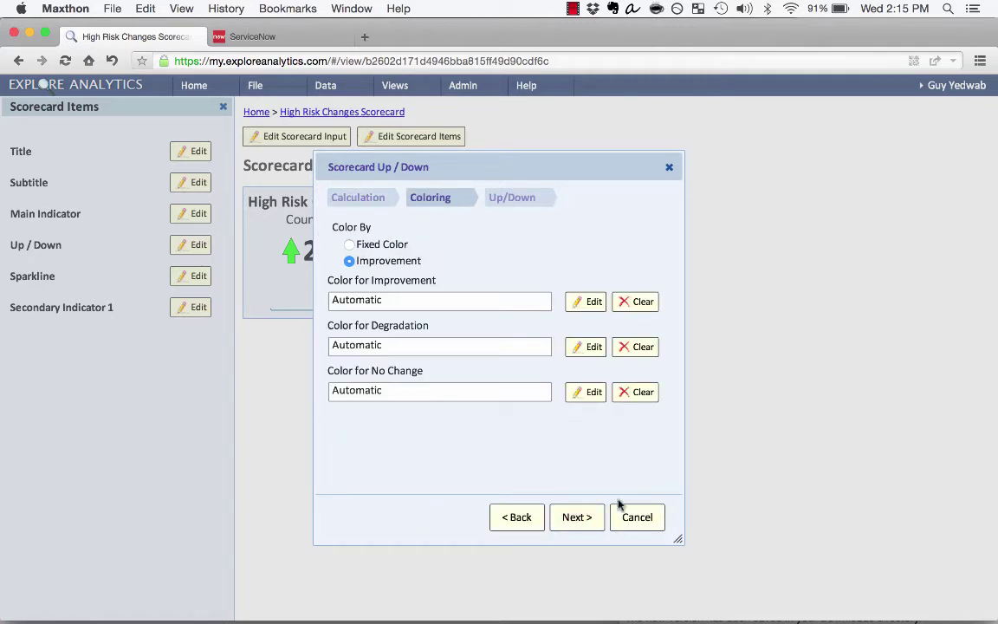
left_click(576, 516)
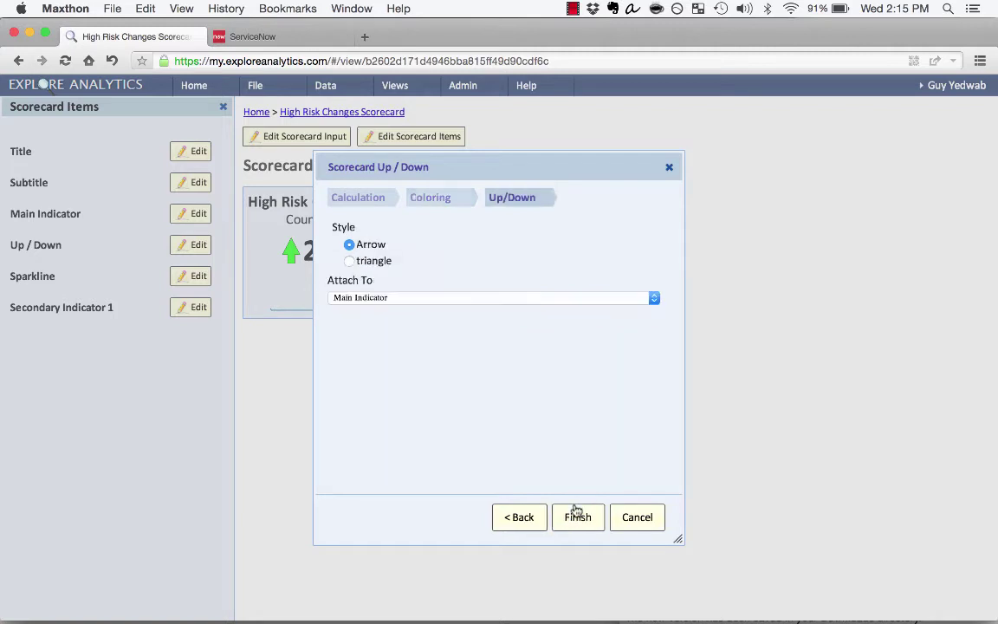
left_click(369, 265)
left_click(386, 302)
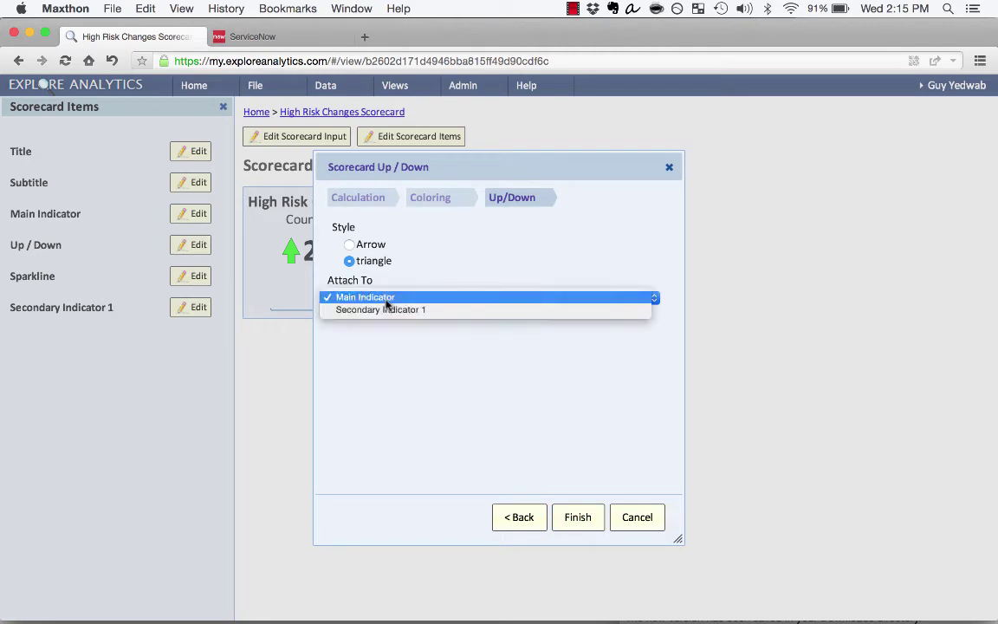
left_click(364, 297)
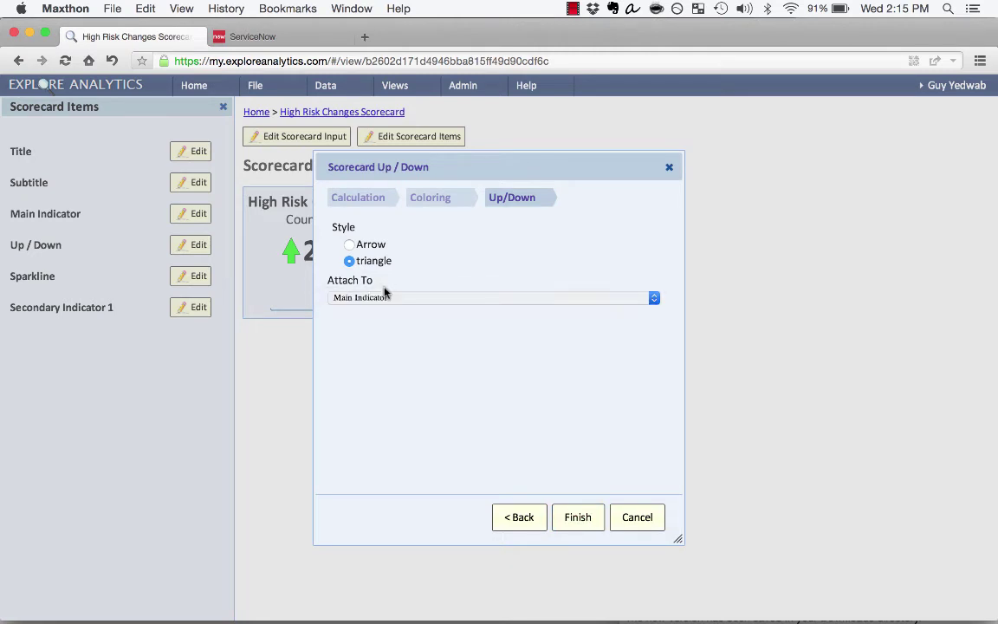
left_click(578, 517)
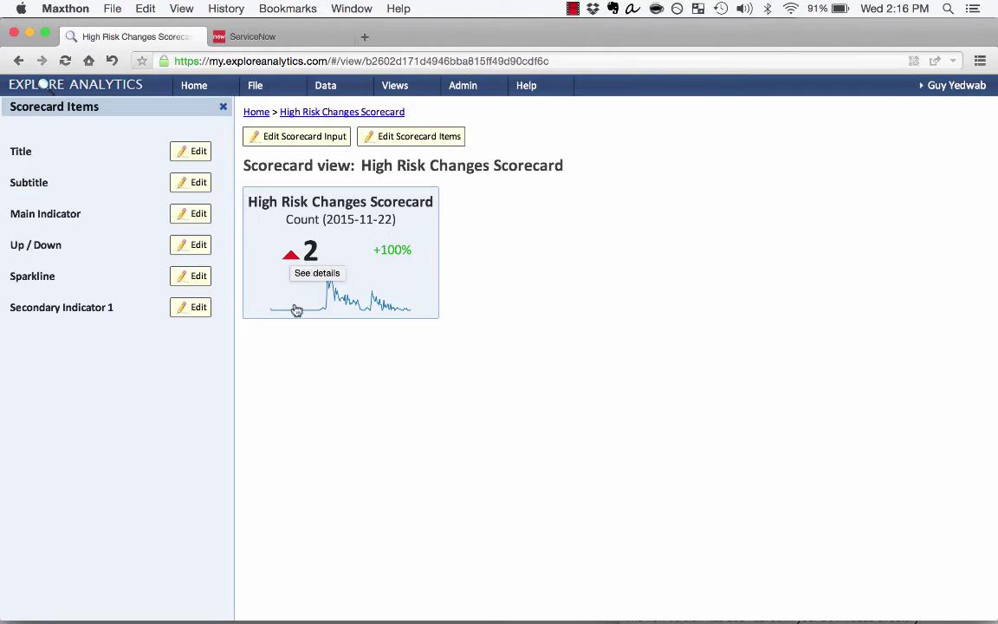
Configure Secondary Indicator 1 to treat negative % Change from Previous Value as improvement and place it left of the main indicator.
left_click(184, 313)
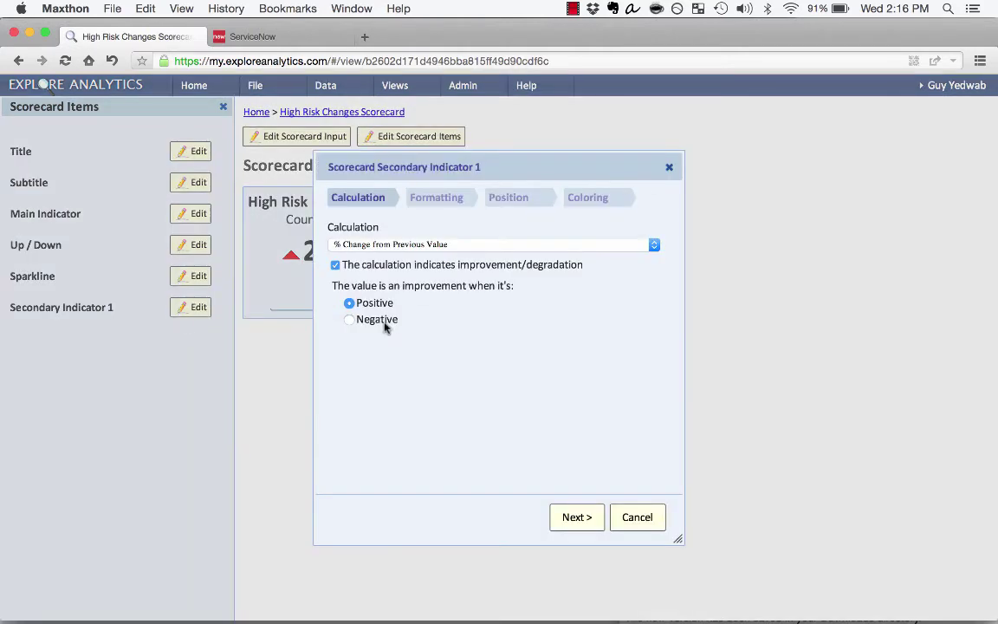
left_click(350, 320)
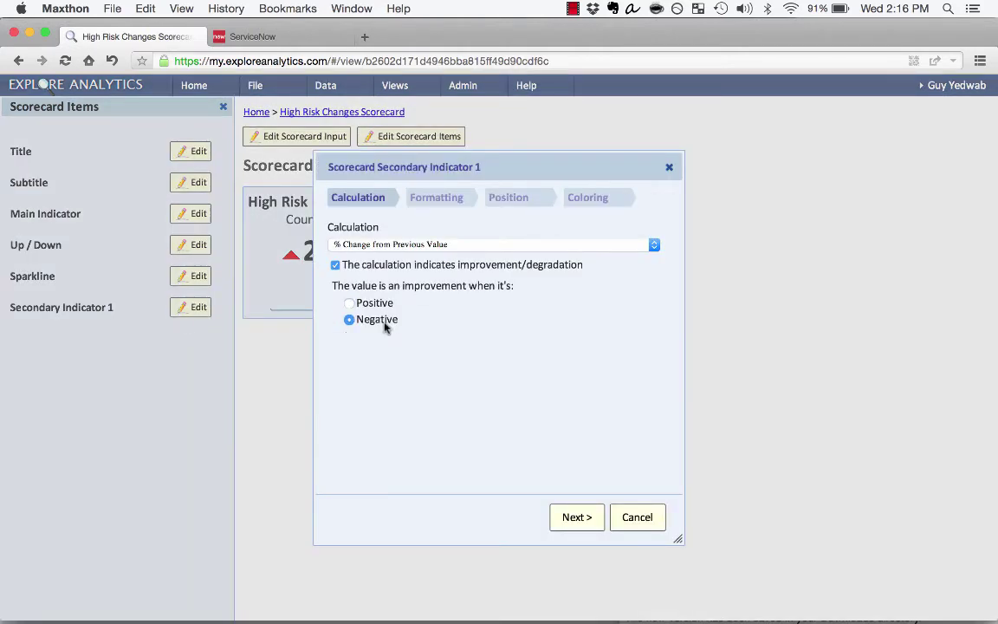
left_click(469, 244)
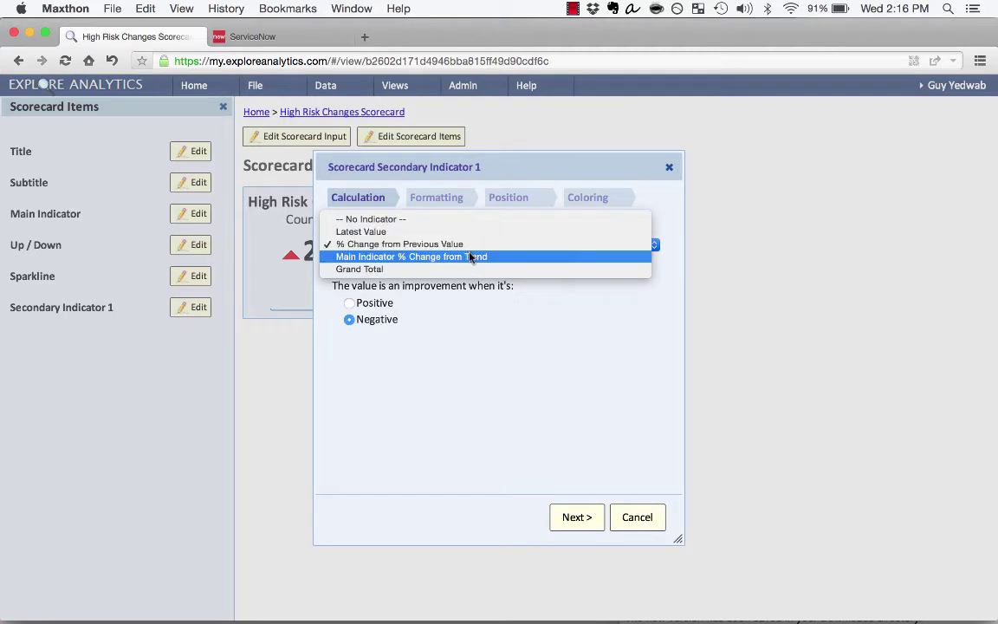
left_click(469, 246)
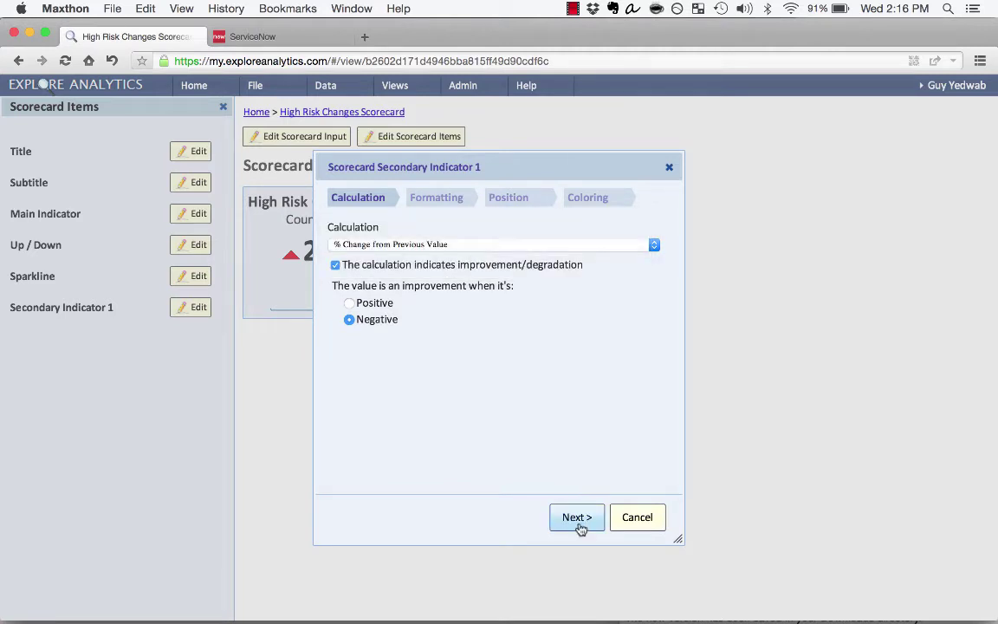
left_click(578, 520)
left_click(579, 520)
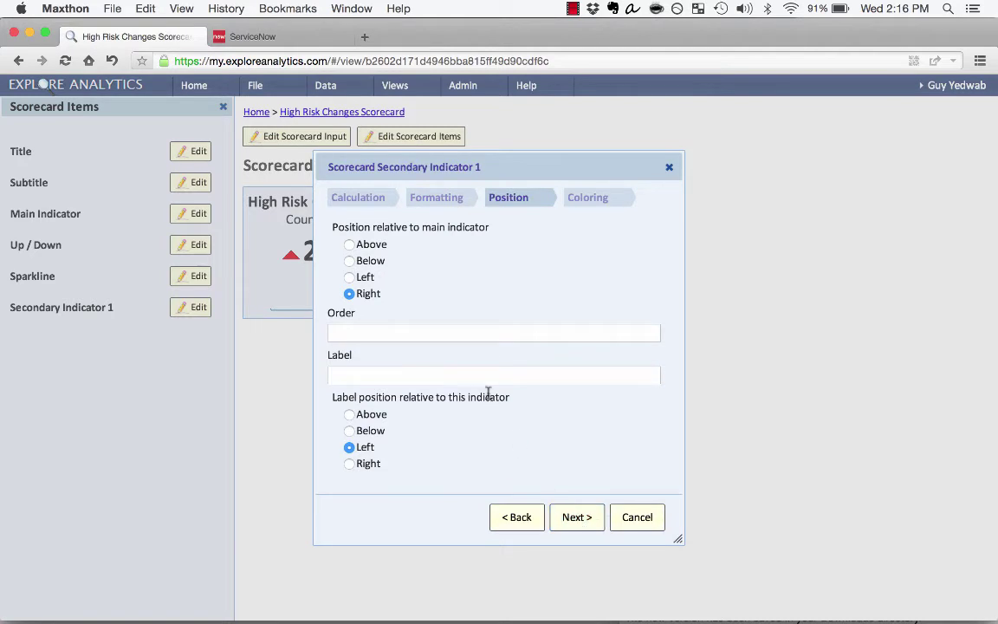
left_click(364, 278)
left_click(572, 518)
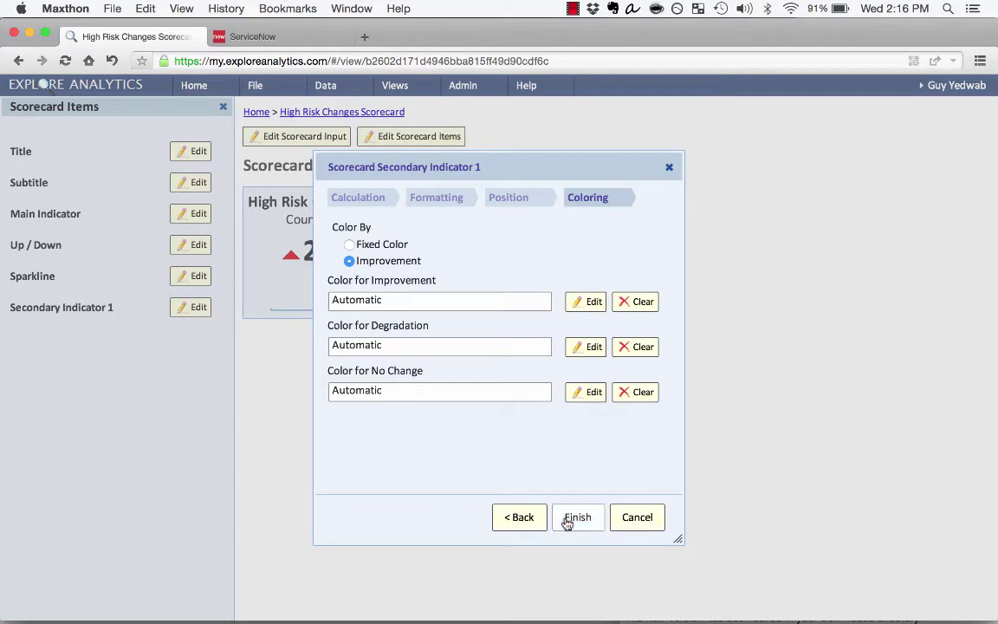
left_click(568, 518)
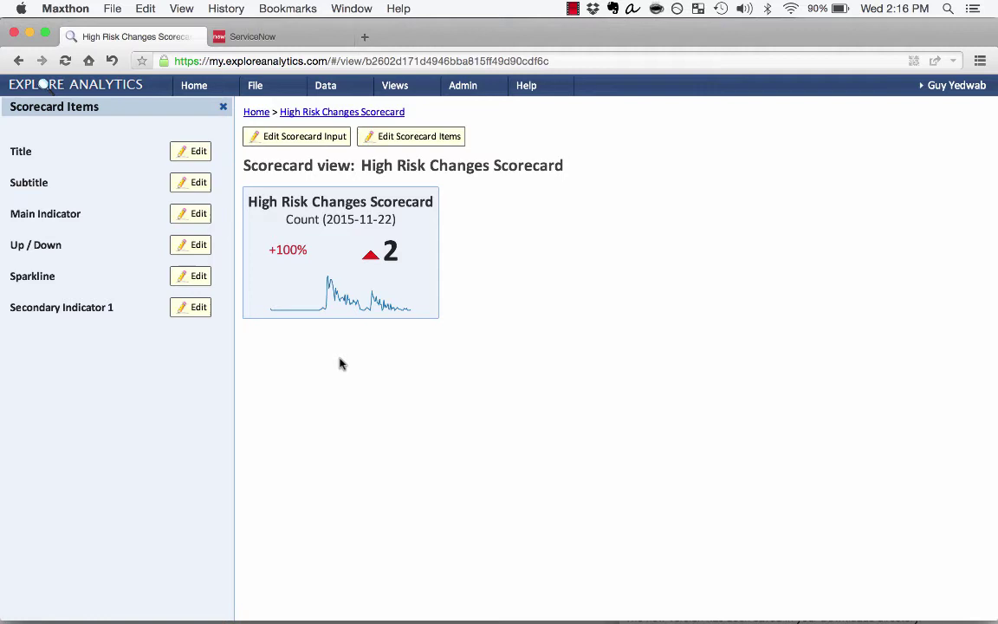
Position the scorecard's sparkline to the right of the main indicator.
left_click(187, 279)
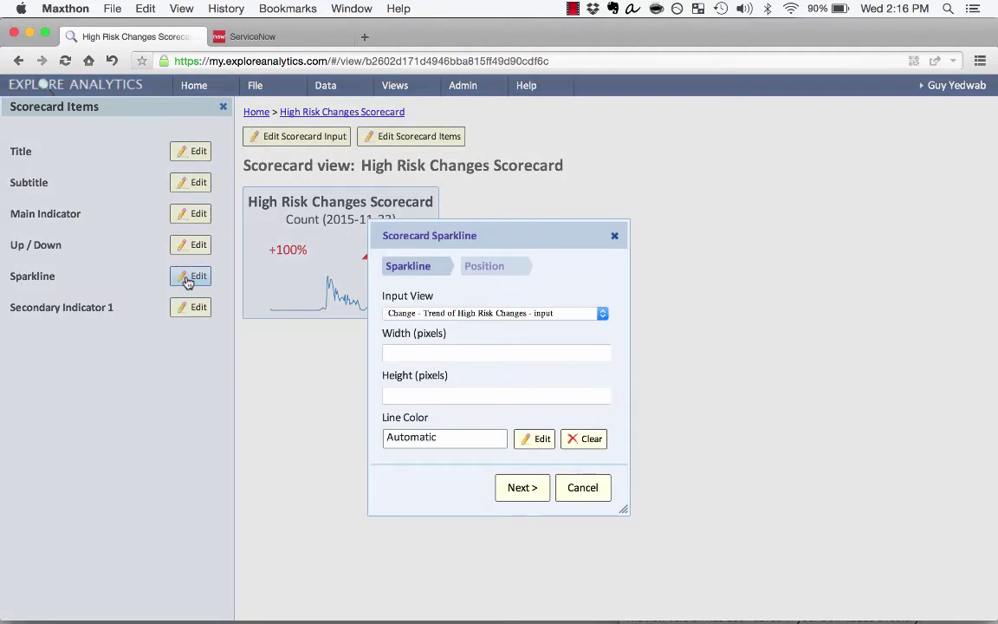
left_click(528, 490)
left_click(416, 363)
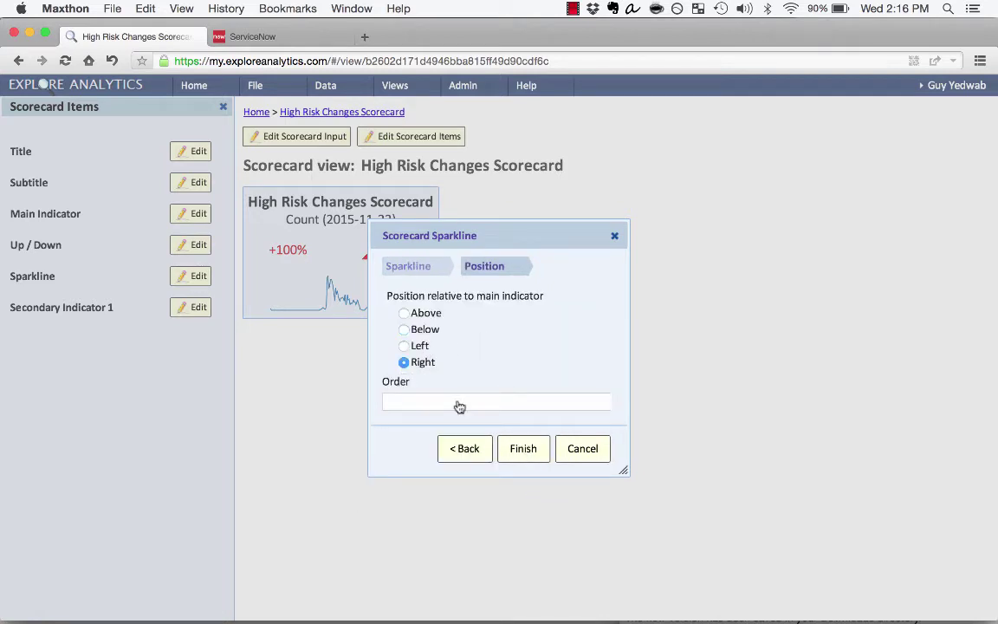
left_click(527, 462)
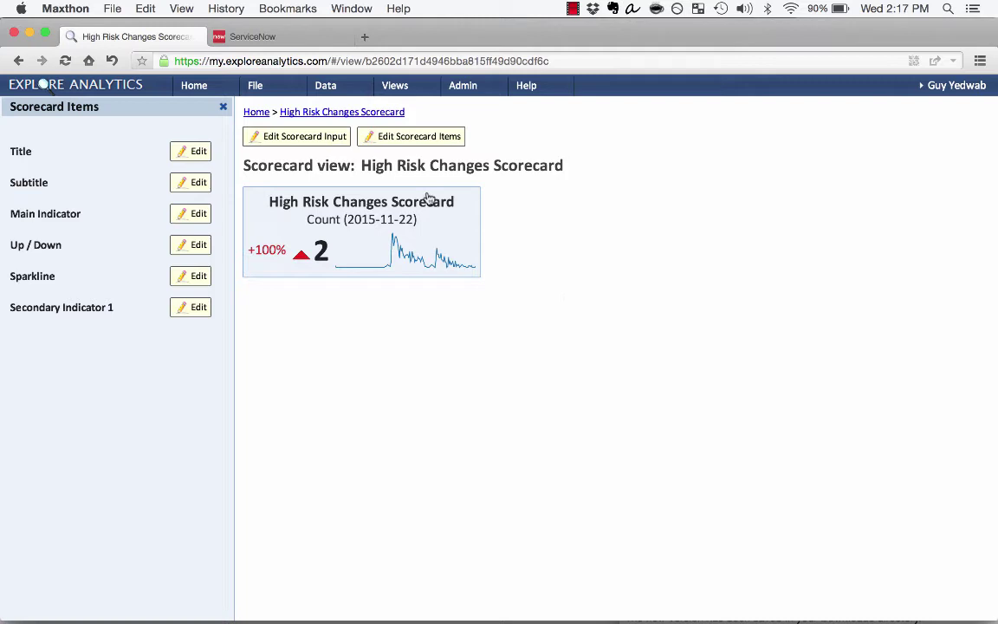
Set up publishing the scorecard to ServiceNow with the ServiceNow (Admin) data source and the title "High Risk Changes".
left_click(265, 89)
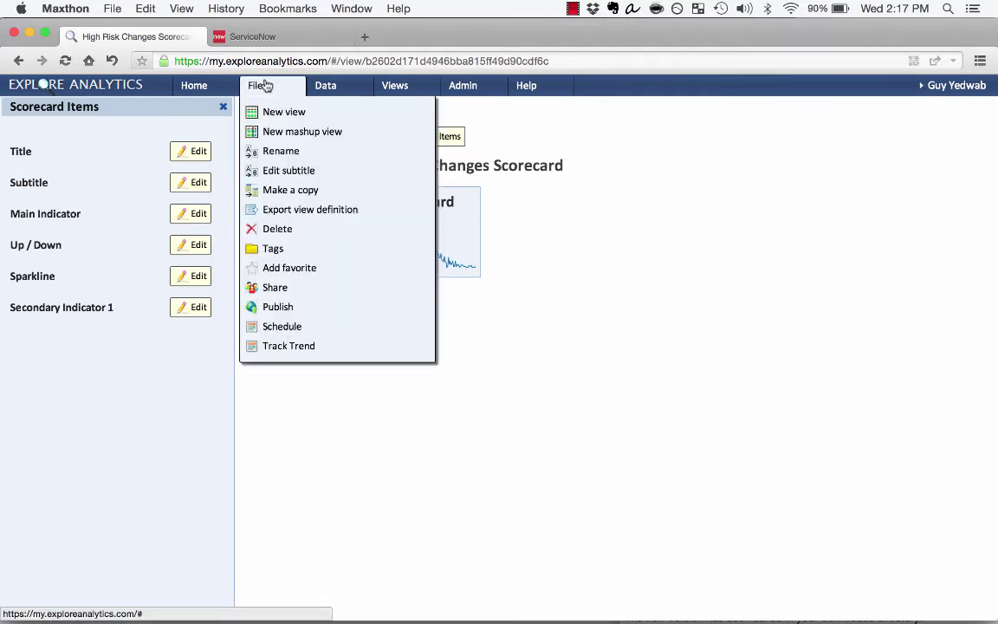
left_click(285, 308)
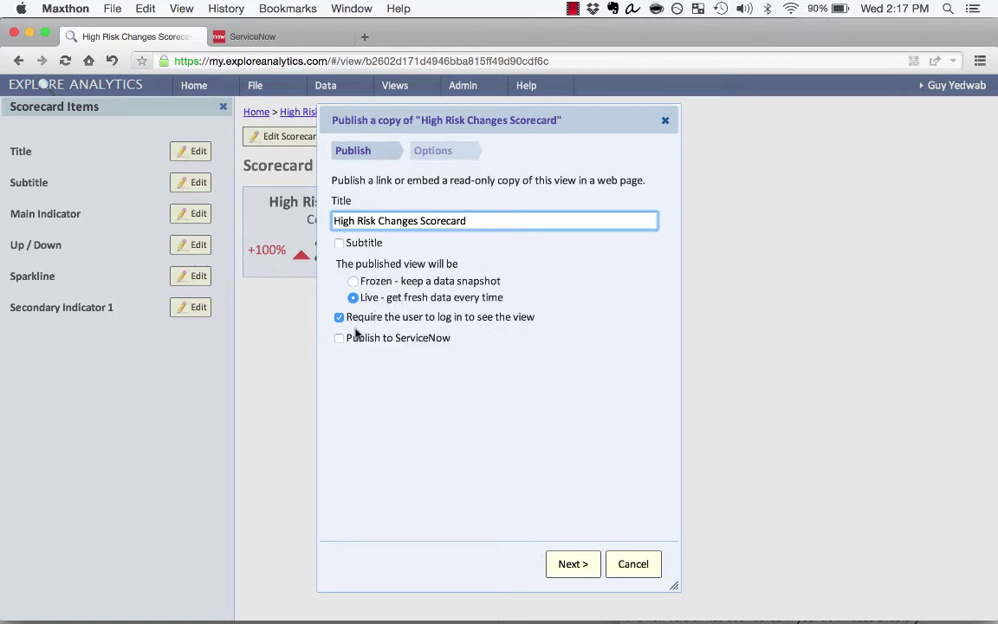
left_click(355, 340)
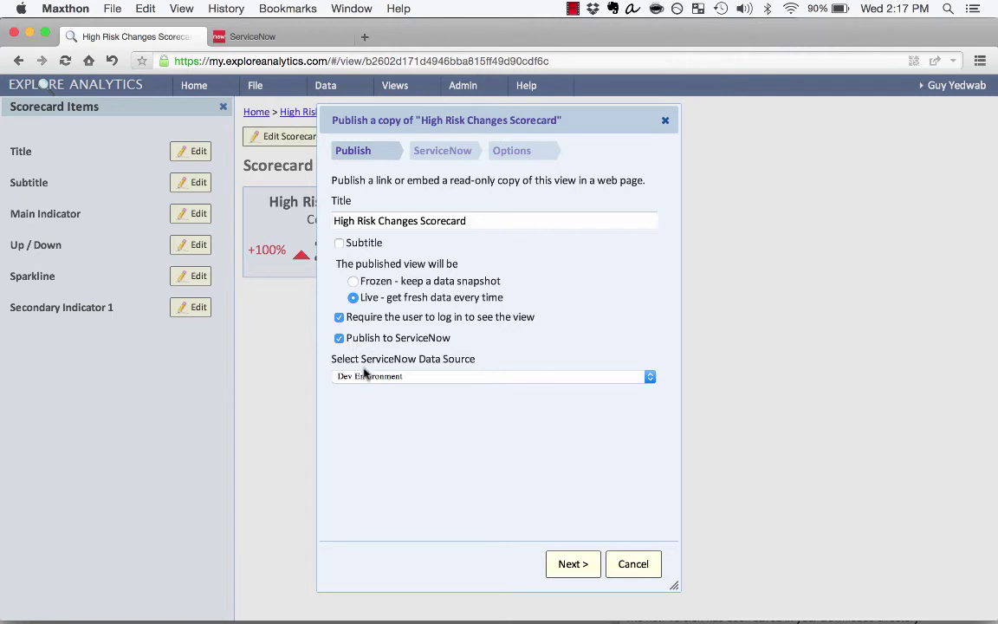
left_click(363, 376)
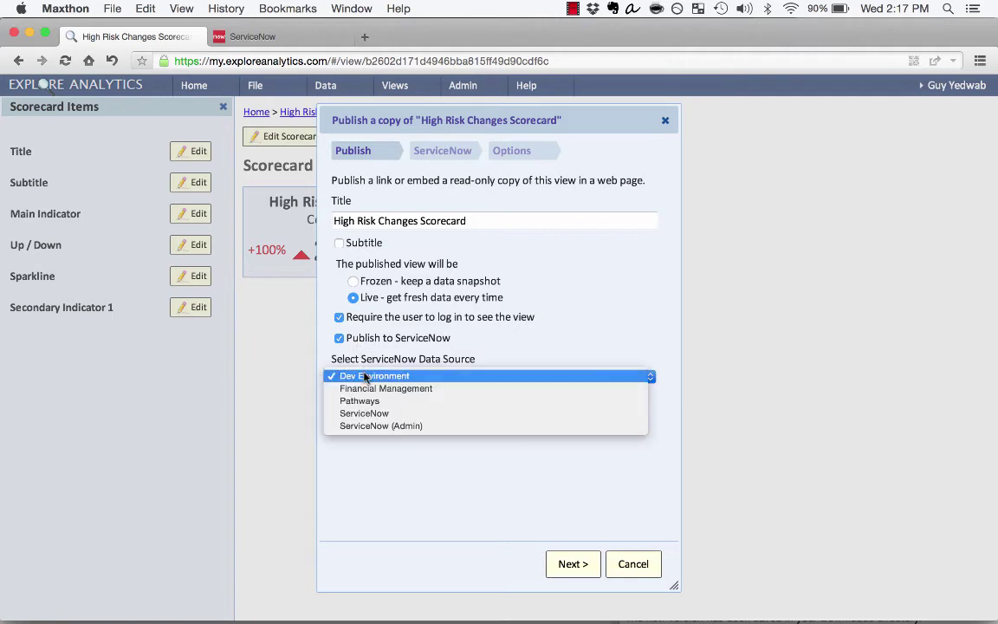
left_click(373, 426)
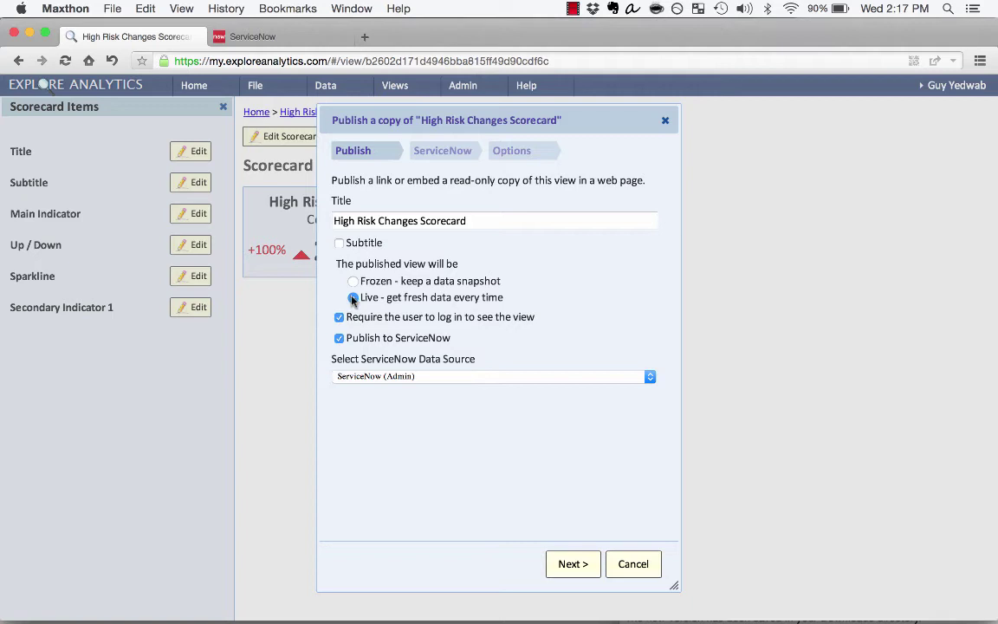
double_click(444, 220)
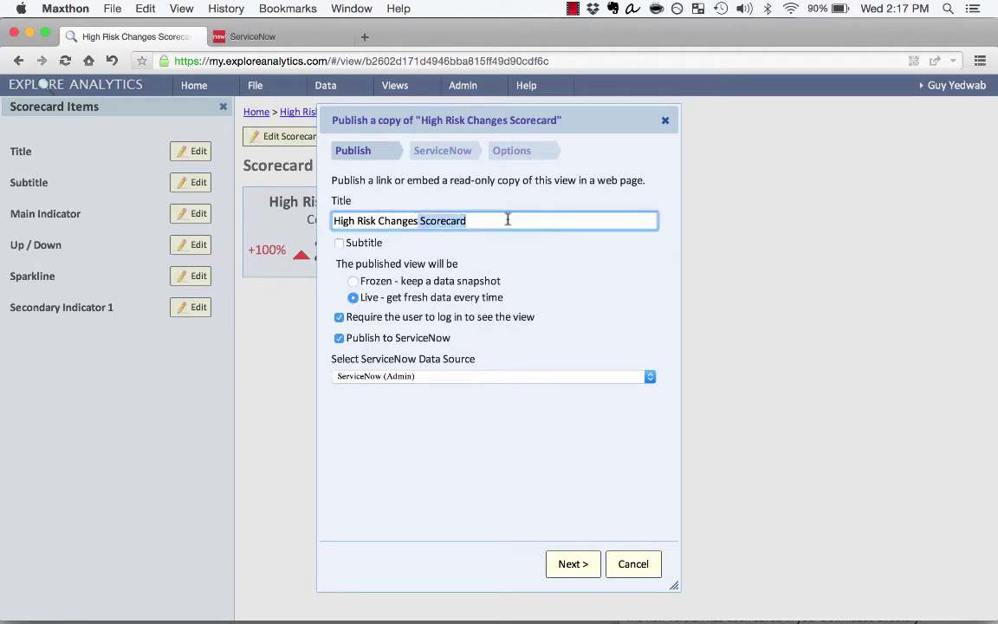
key("BackSpace")
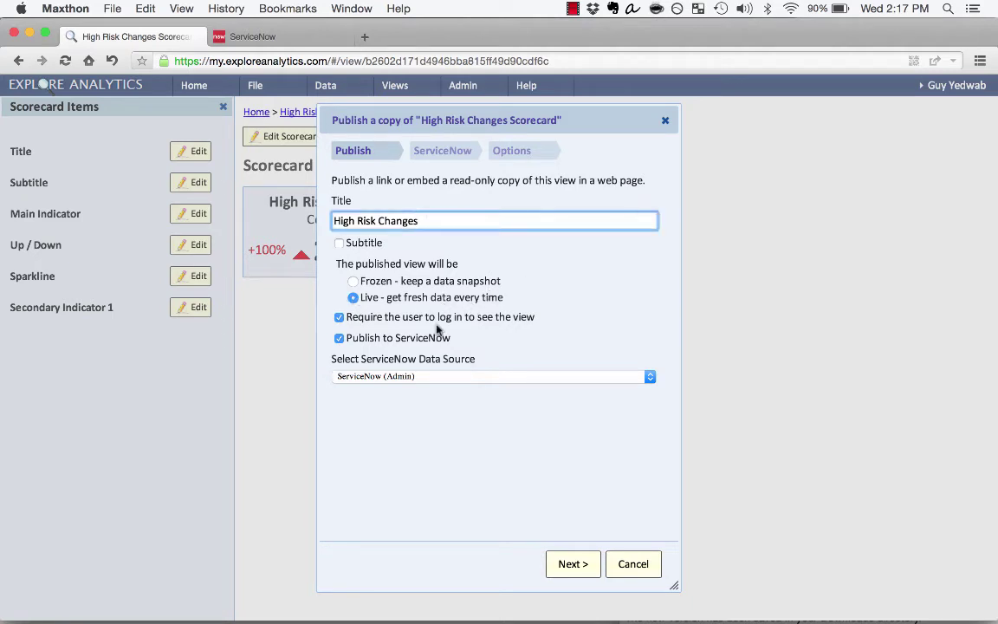
Set the height of the High Risk Changes content block to 175 for ServiceNow.
left_click(571, 572)
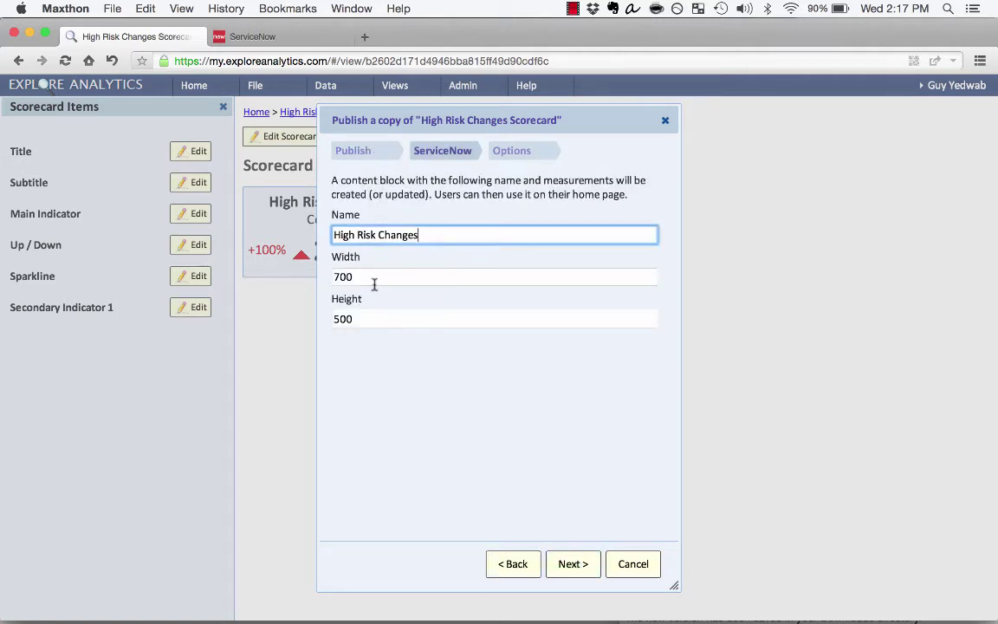
double_click(381, 319)
type("175")
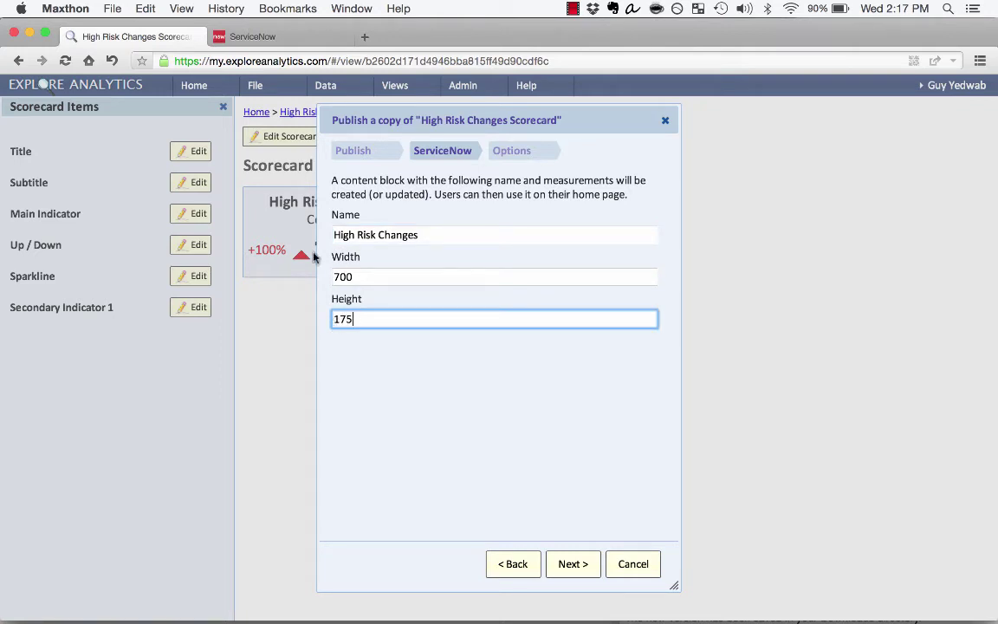
left_click(573, 565)
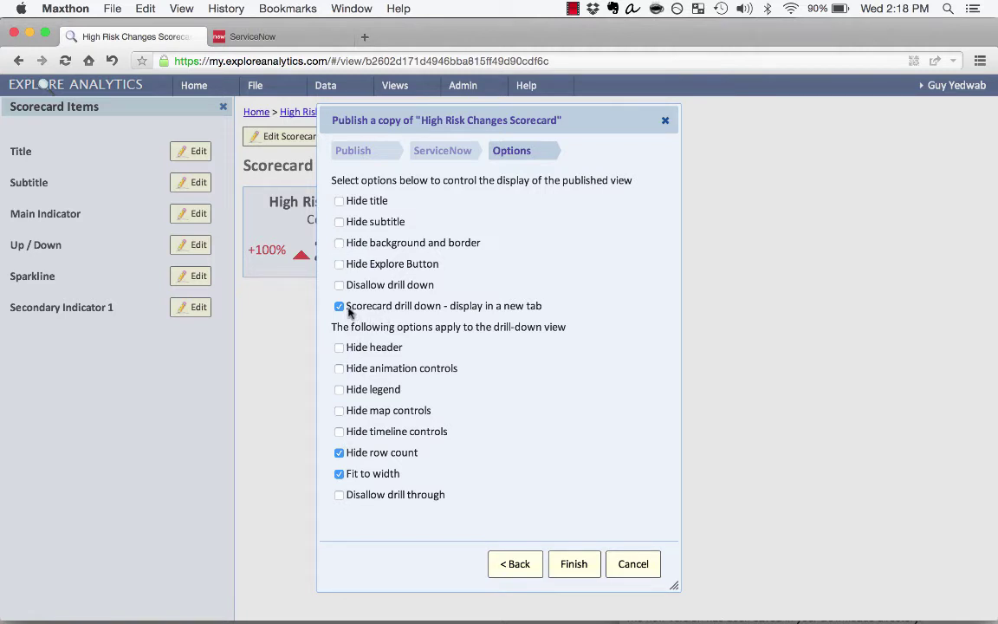
Finish publishing the scorecard with drill-down displayed in a new tab, and show its HTML embed code.
left_click_drag(347, 310, 555, 305)
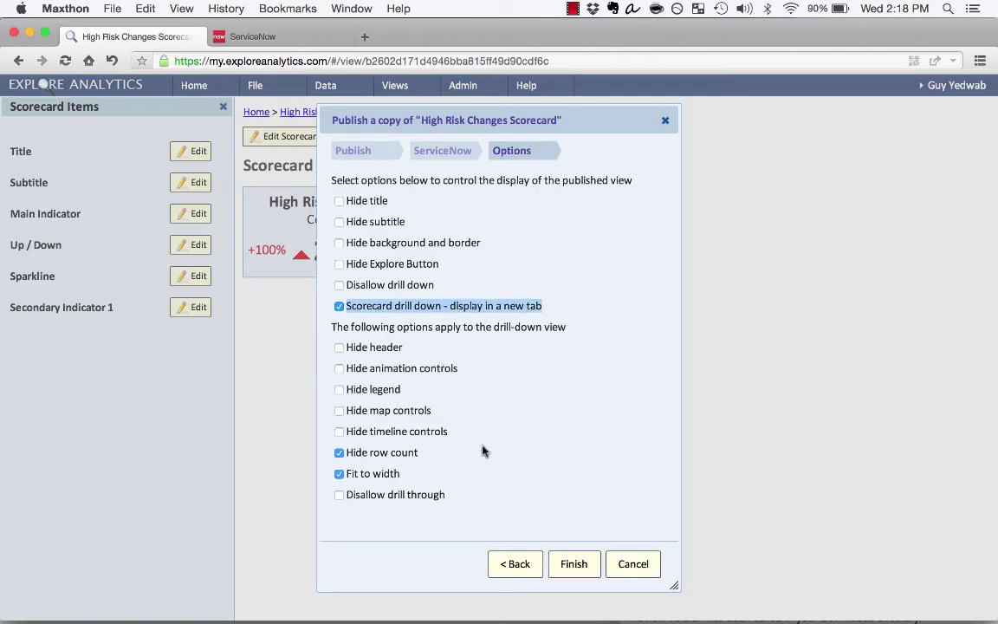
left_click(596, 563)
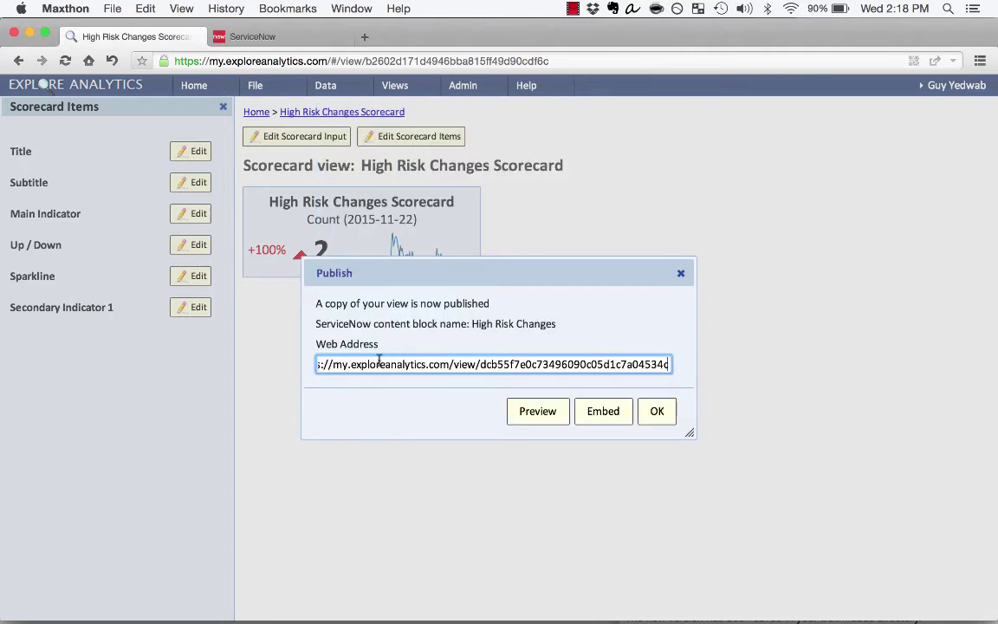
left_click(605, 411)
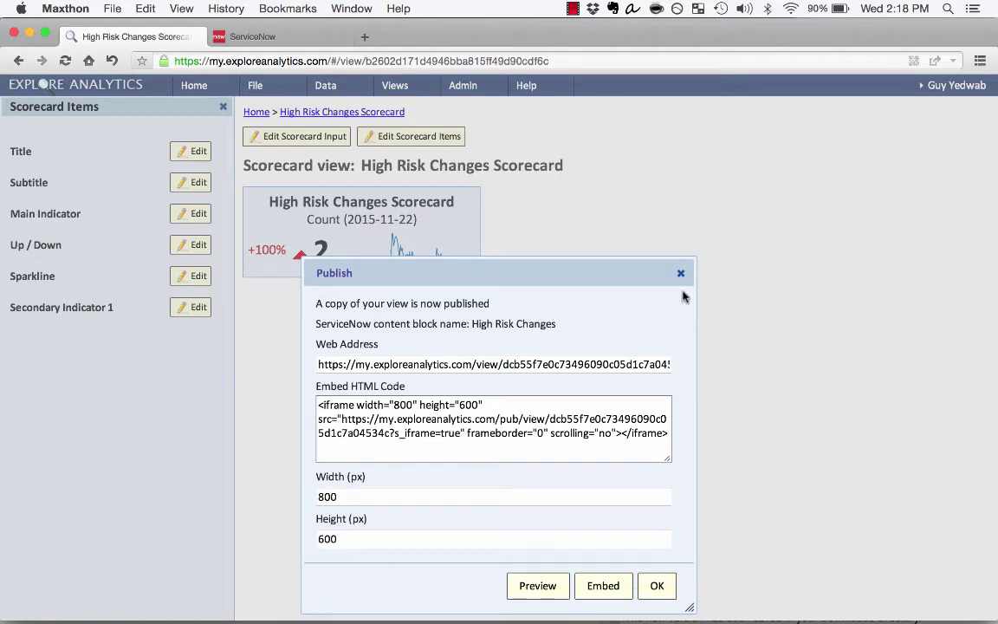
left_click(681, 275)
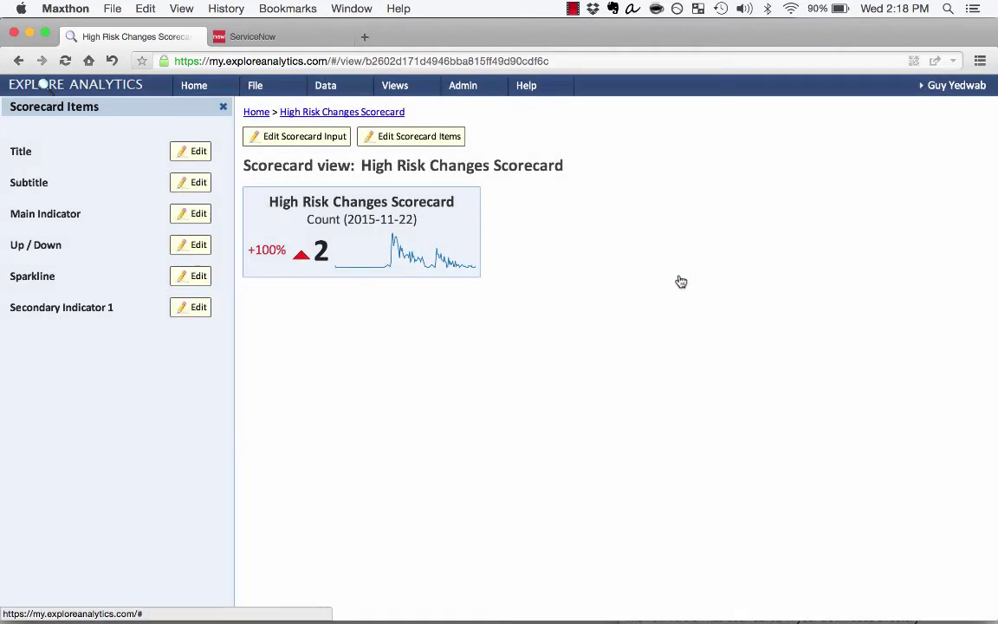
Switch to ServiceNow and add the Explore Analytics block "High Risk Changes" to the Change Management homepage, above % Change in Failed Changes.
left_click(232, 39)
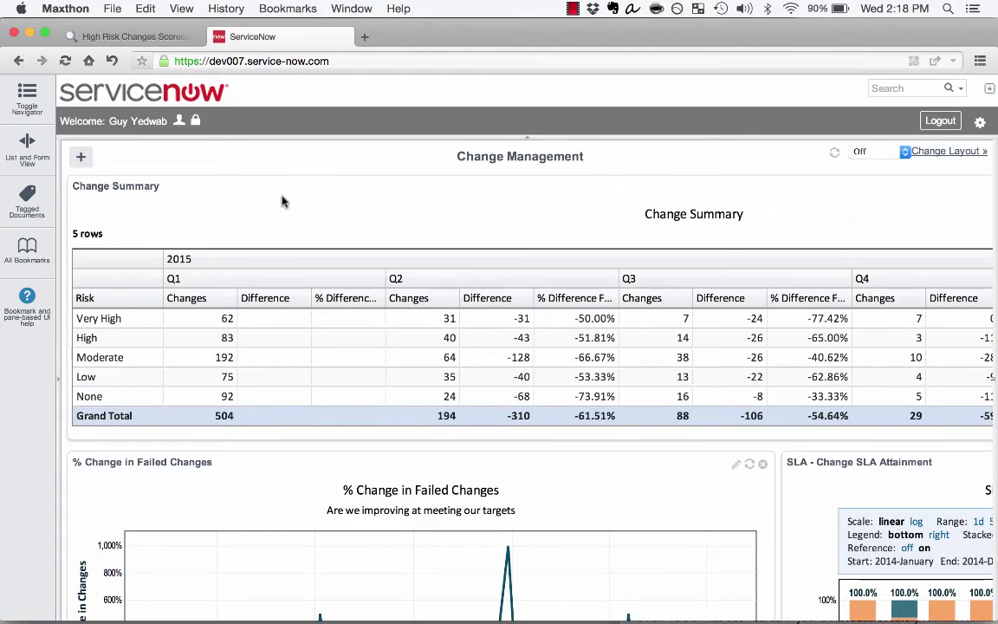
left_click(81, 158)
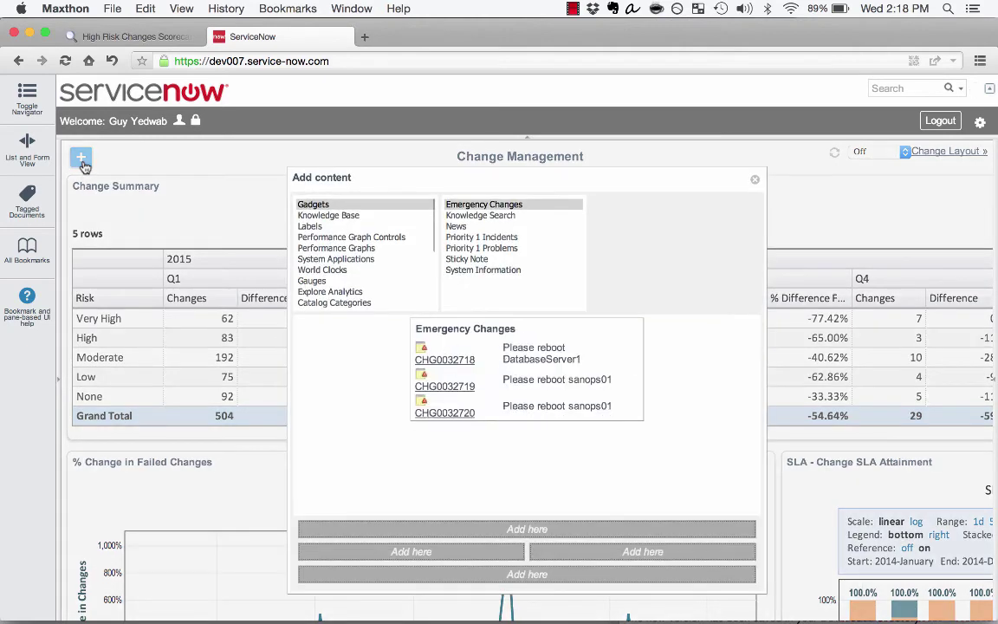
left_click(353, 294)
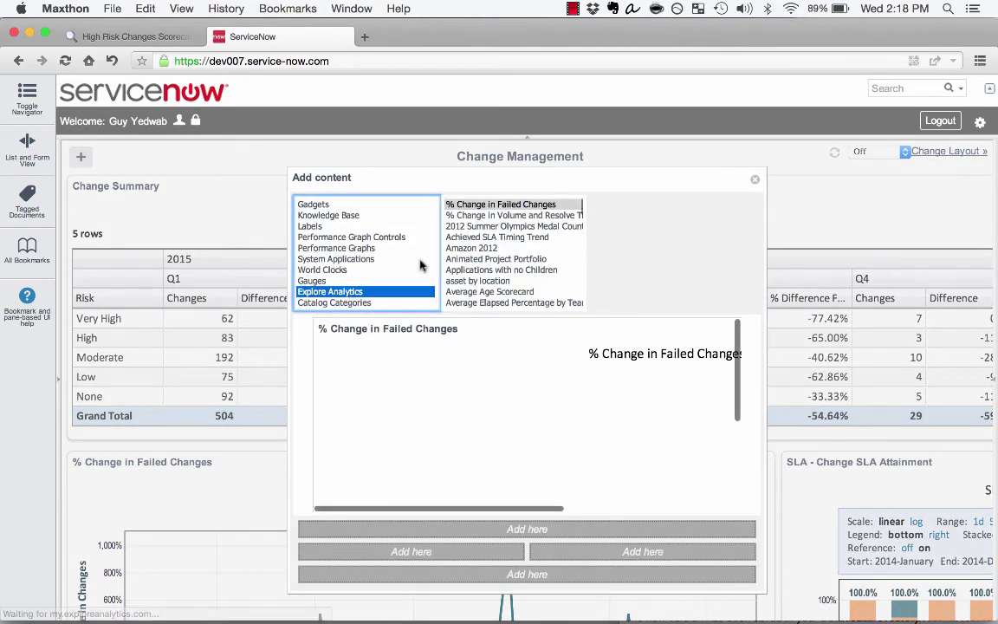
left_click(497, 236)
key("h")
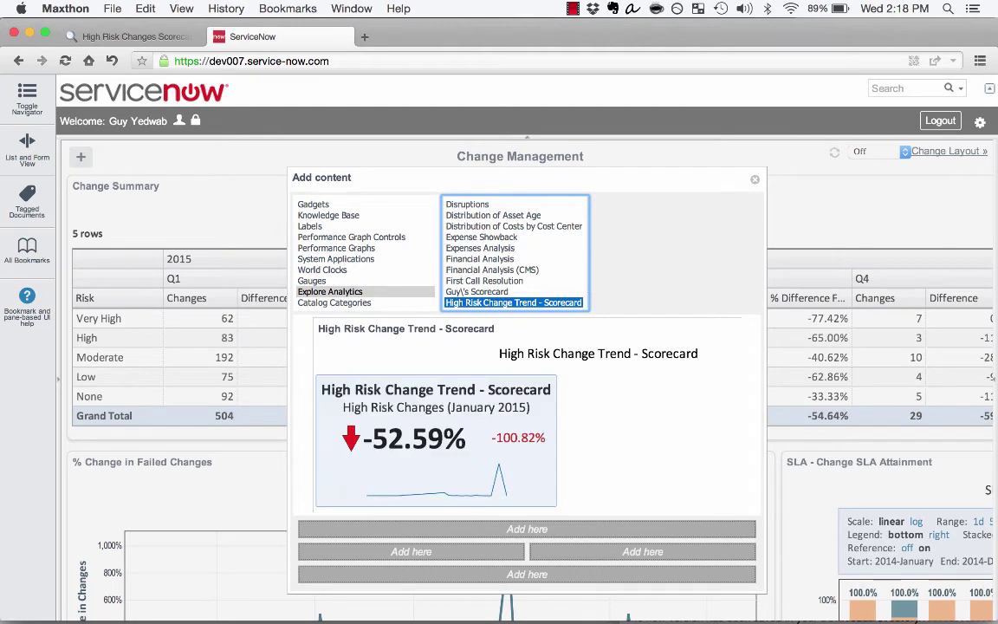
scroll(515, 253, "down", 1)
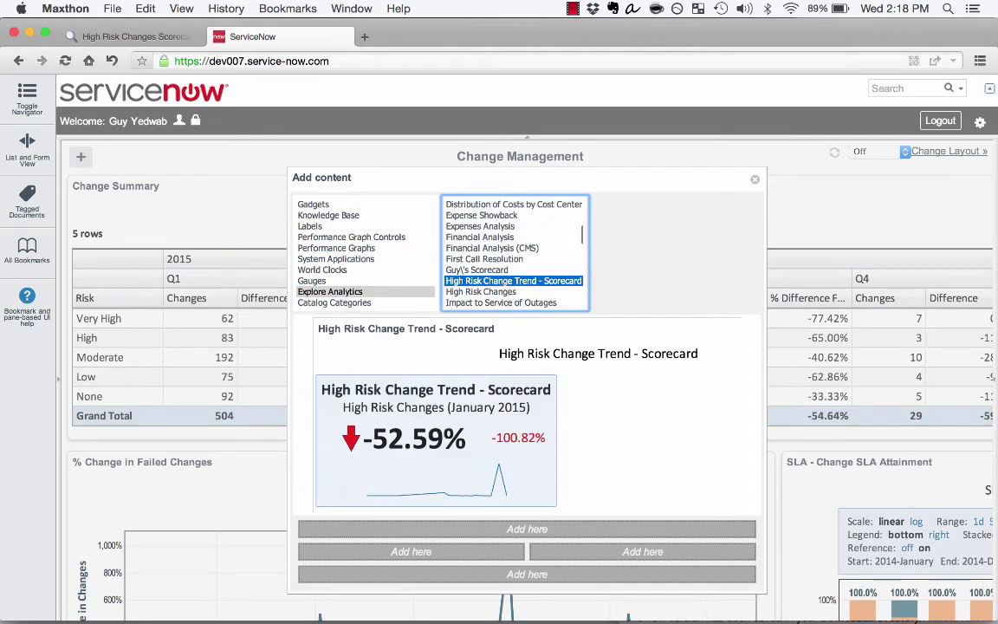
left_click(472, 291)
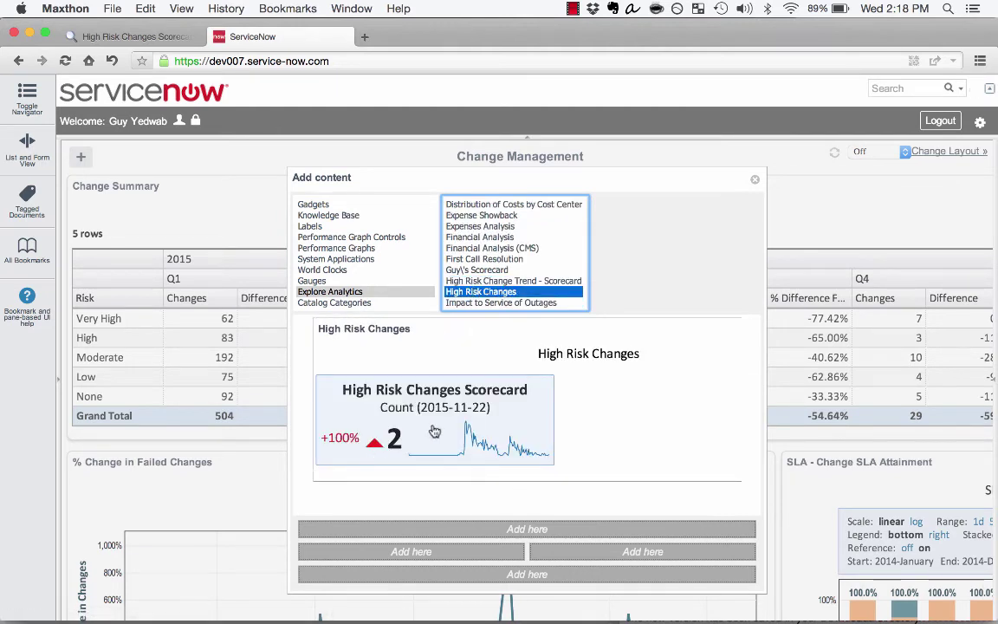
left_click(431, 555)
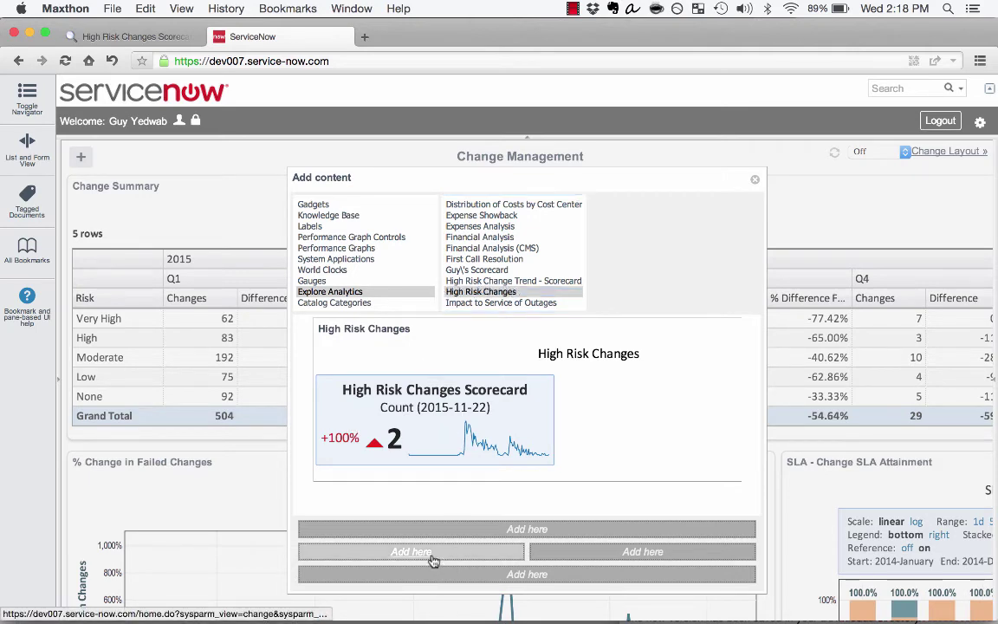
left_click(753, 177)
scroll(417, 367, "down", 5)
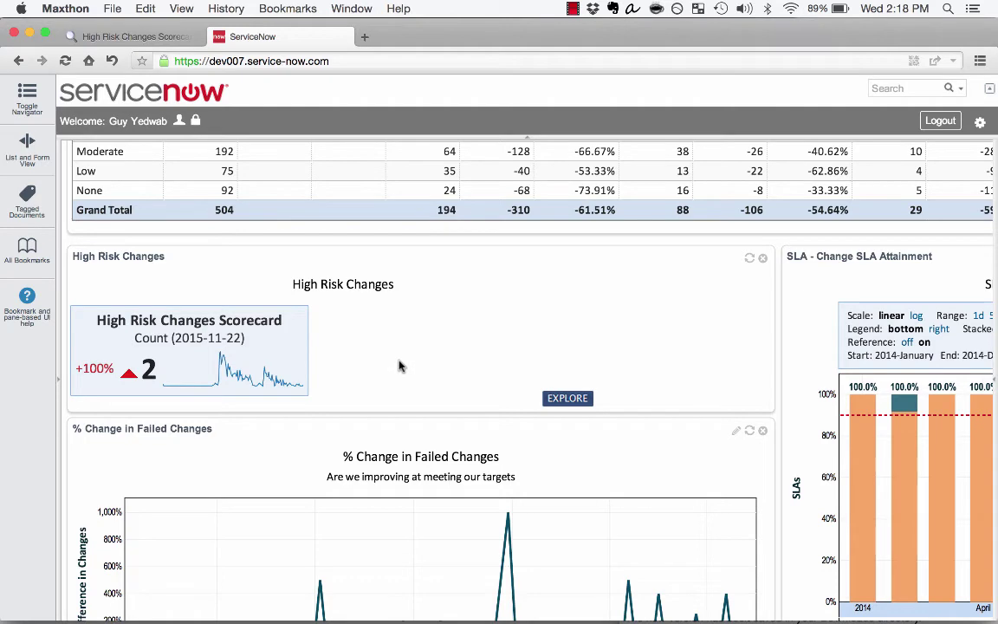
Drill down from the High Risk Changes scorecard and inspect the data point for the week of 2014-02-09.
left_click(232, 382)
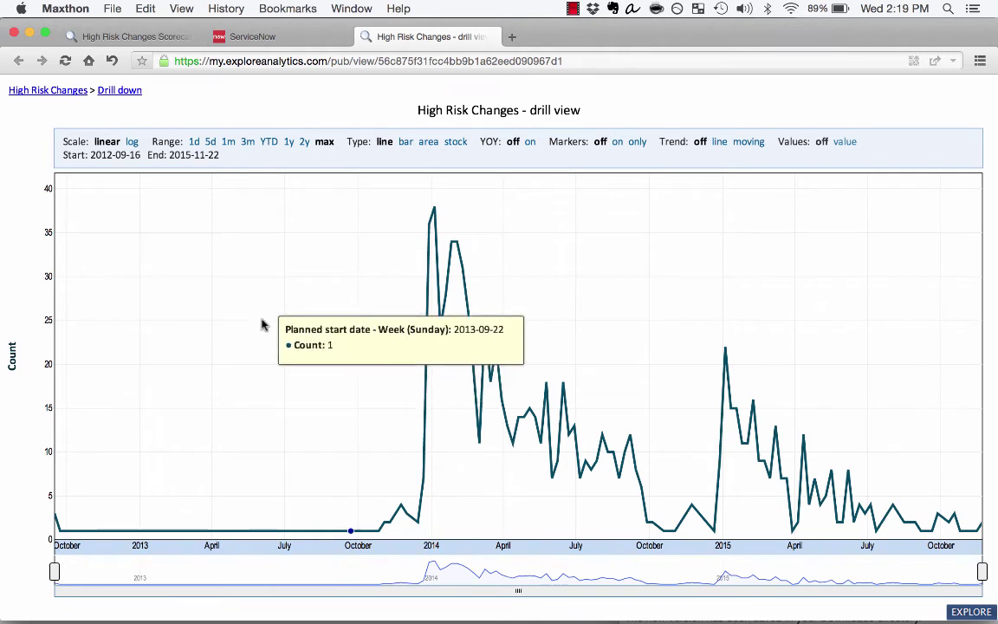
left_click(460, 374)
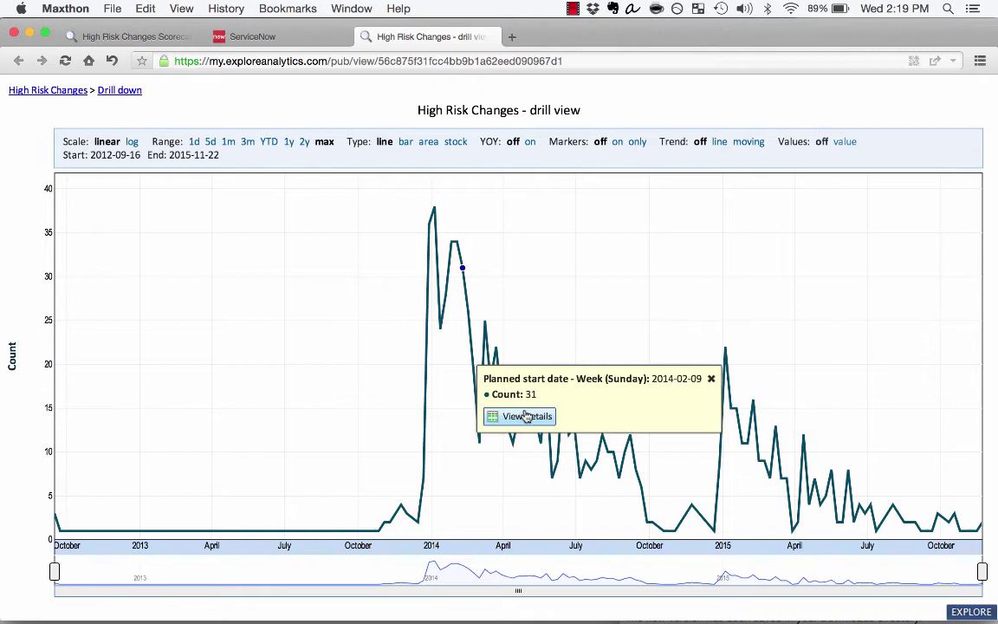
left_click(710, 378)
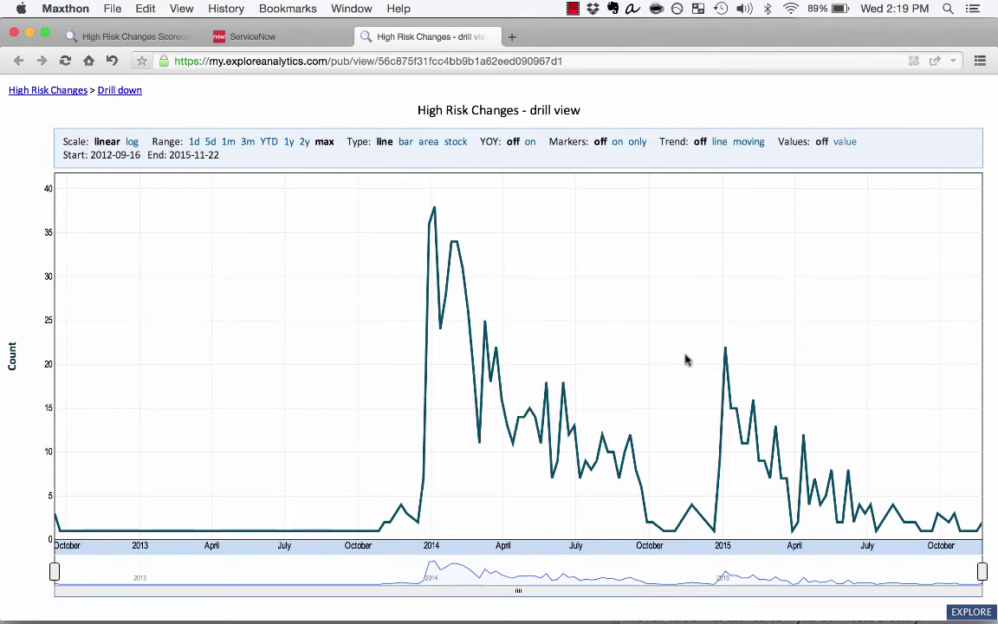
Try the drill view as a bar chart with year-over-year comparison, restore the line chart without it, and close the drill view.
left_click(405, 142)
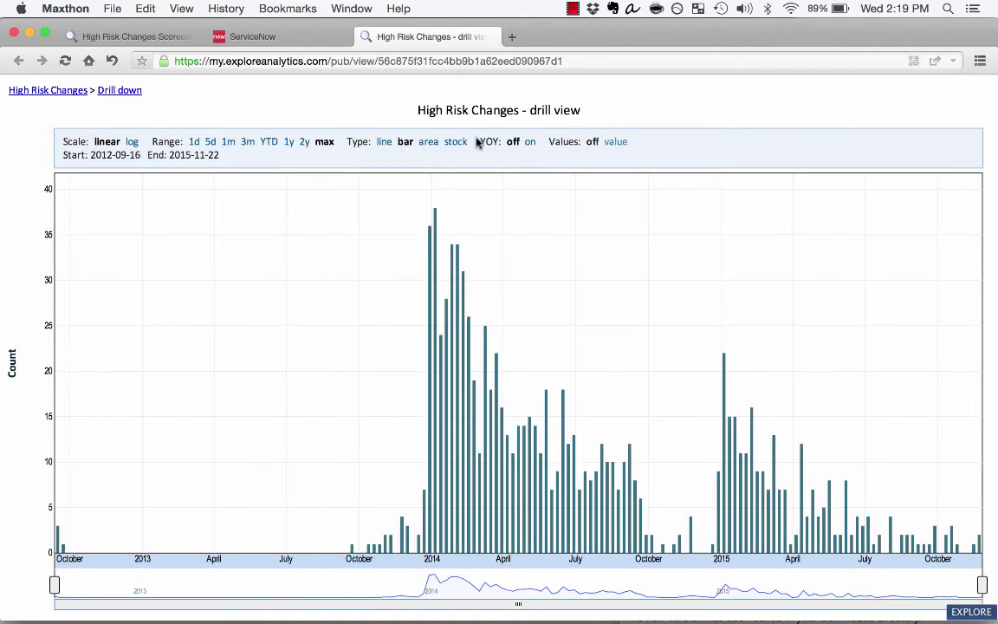
left_click(529, 142)
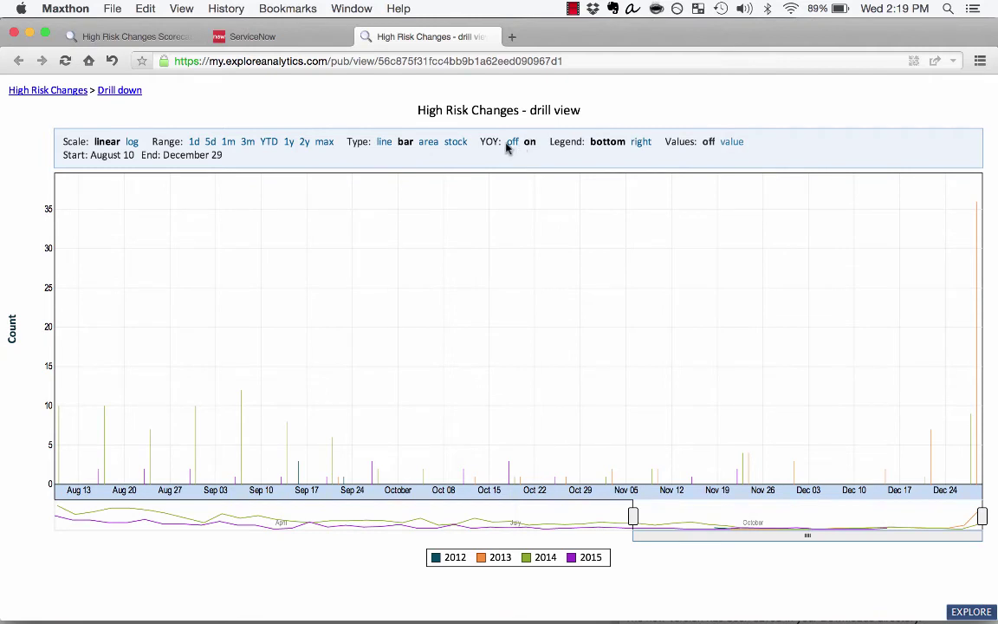
left_click(513, 143)
left_click(384, 142)
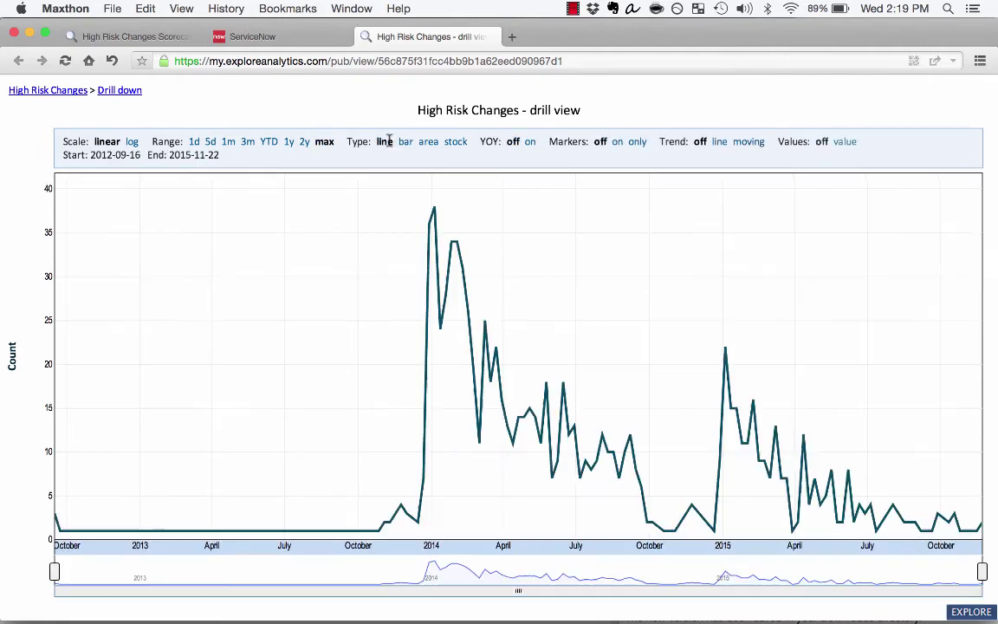
left_click(491, 37)
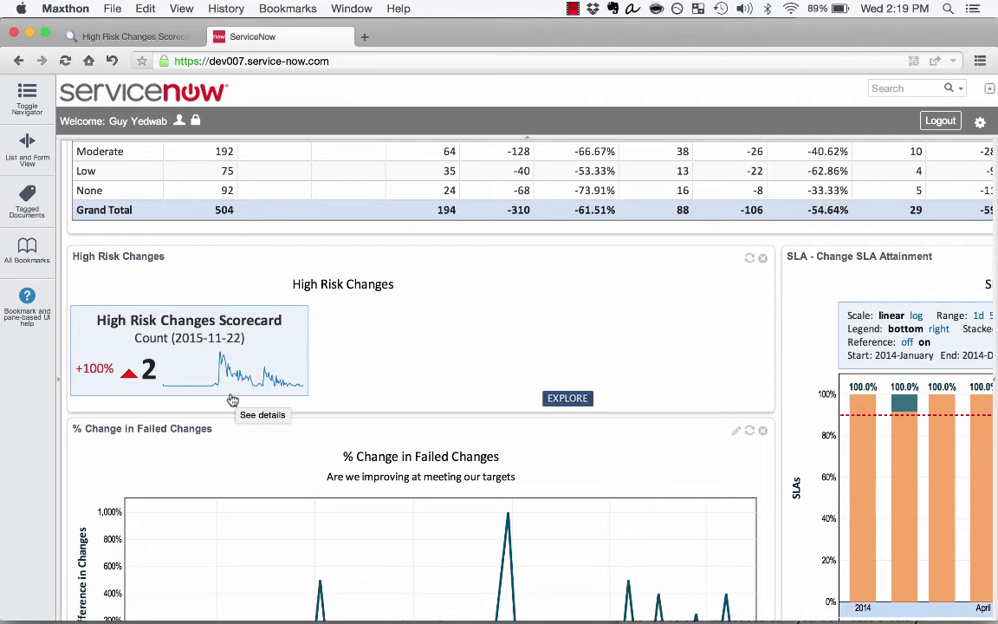
Switch to Explore Analytics and open the "Incident - Service Disruptions and Impact" pivot view from the Incident favorites, hiding the Favorites list.
left_click(136, 36)
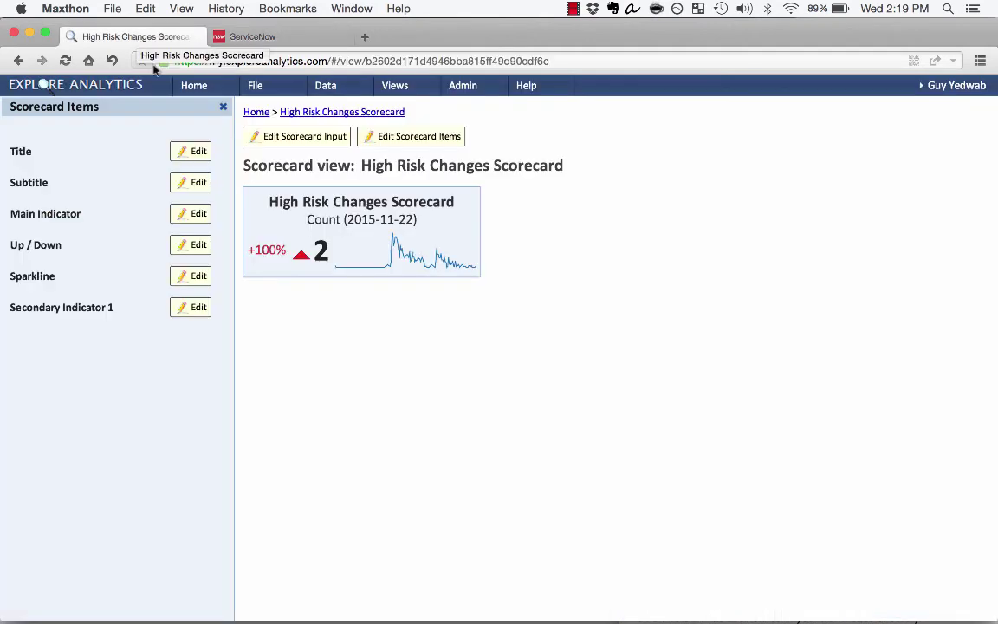
left_click(392, 84)
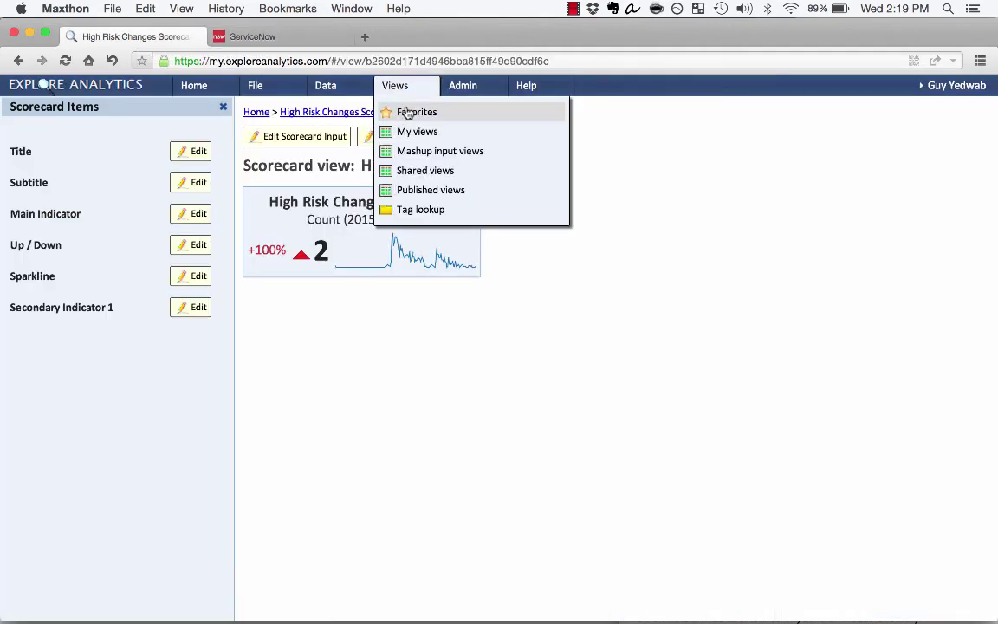
left_click(407, 115)
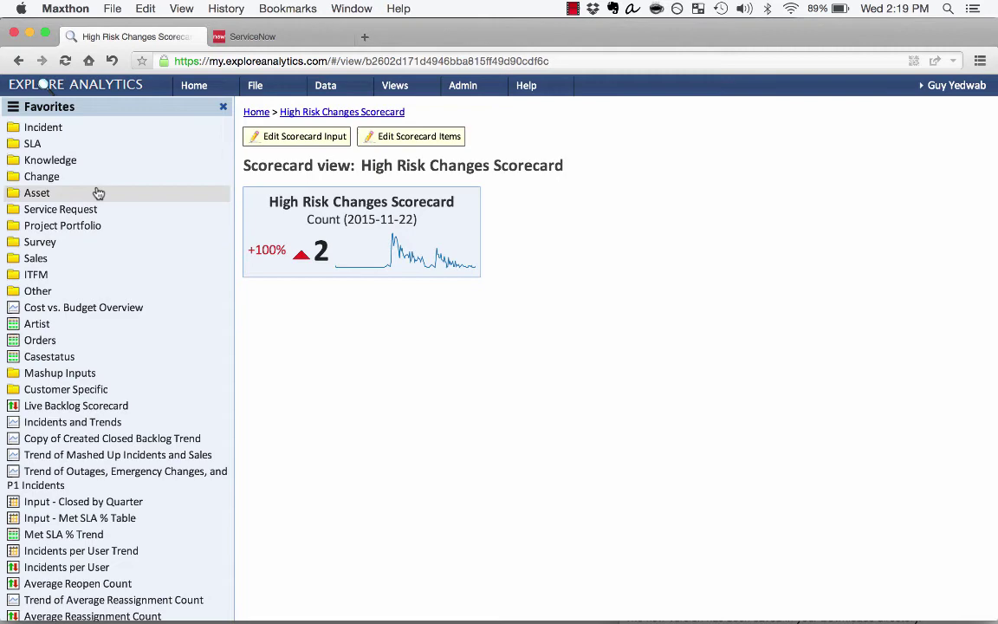
left_click(92, 131)
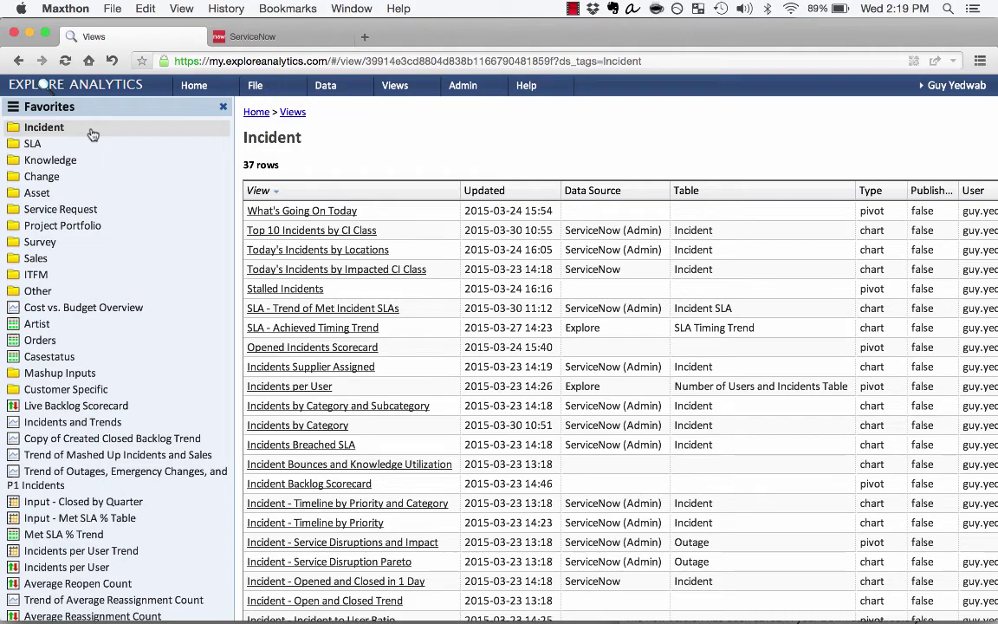
scroll(505, 461, "down", 5)
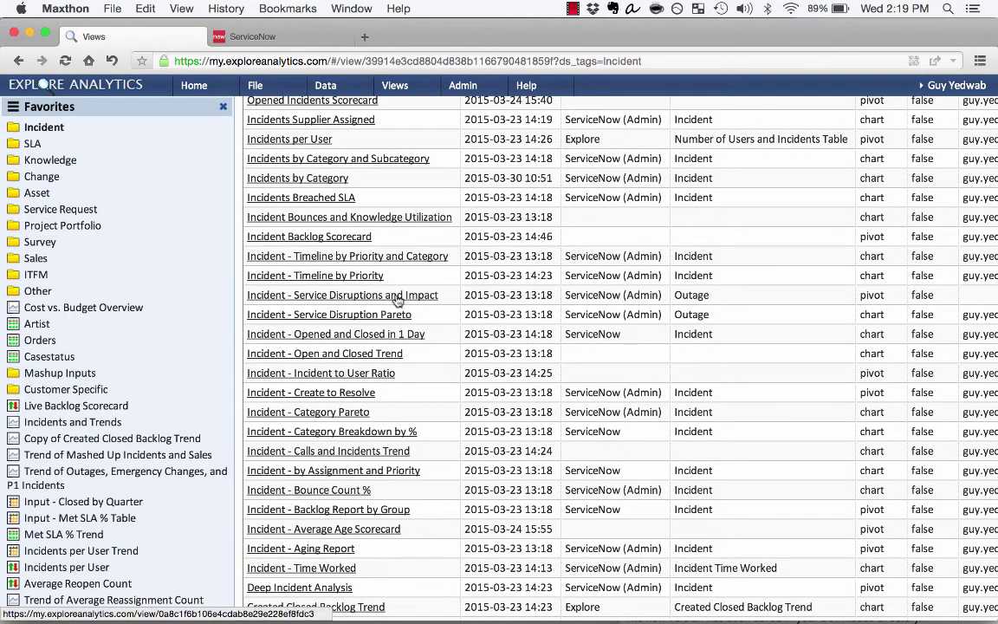
left_click(397, 295)
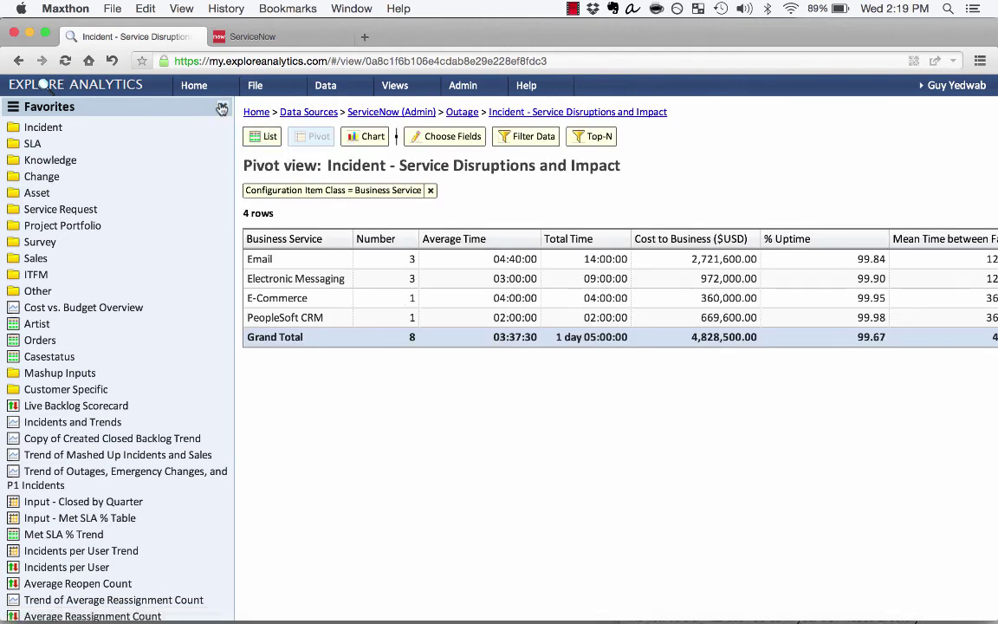
left_click(222, 107)
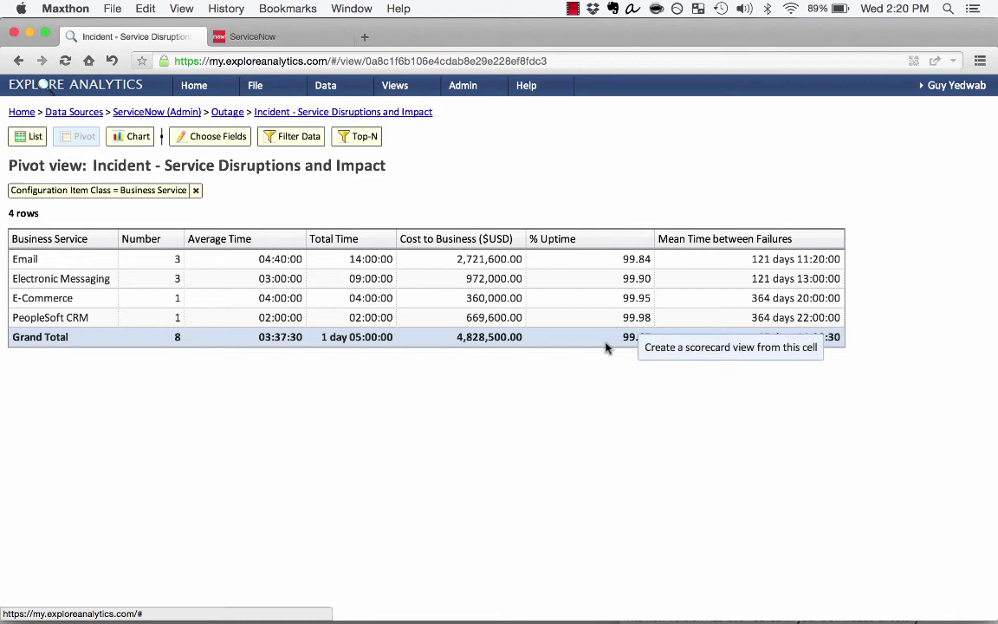
Create a scorecard view named "Uptime Availability Scorecard" from the Grand Total % Uptime cell, without adding it to Favorites.
left_click(476, 263)
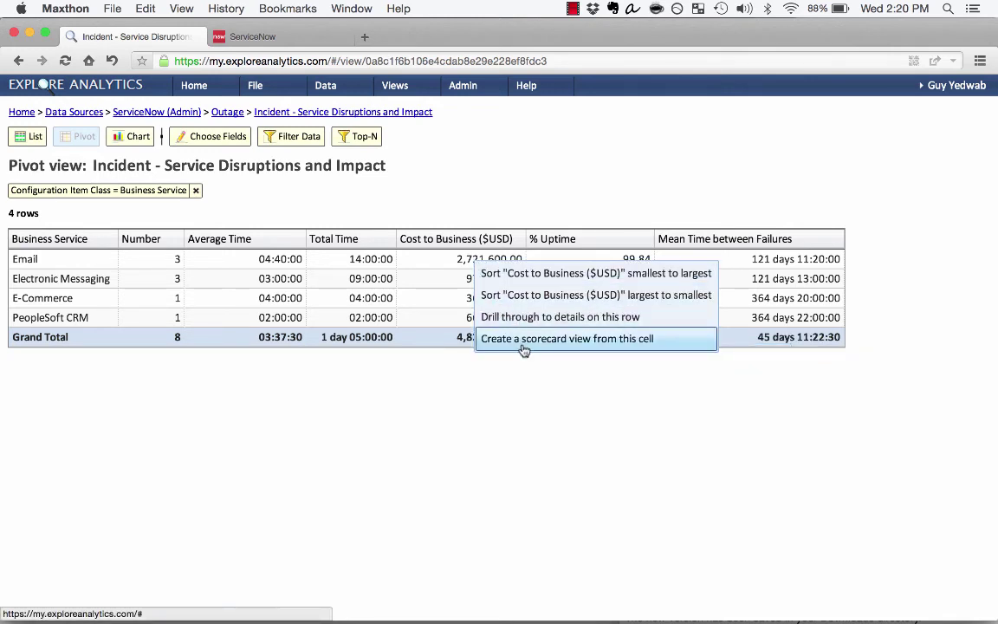
left_click(780, 299)
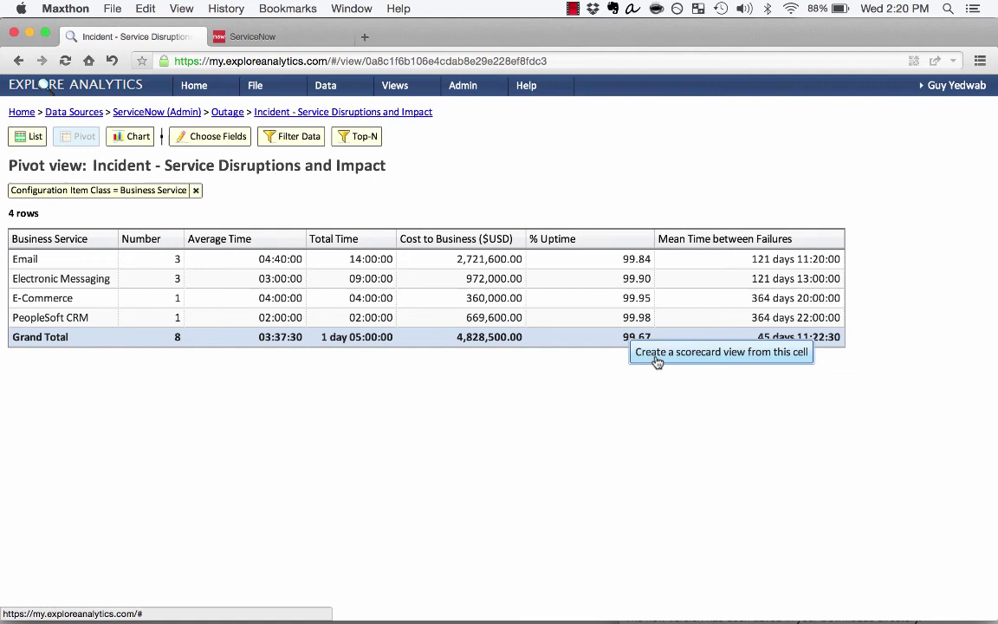
left_click(658, 360)
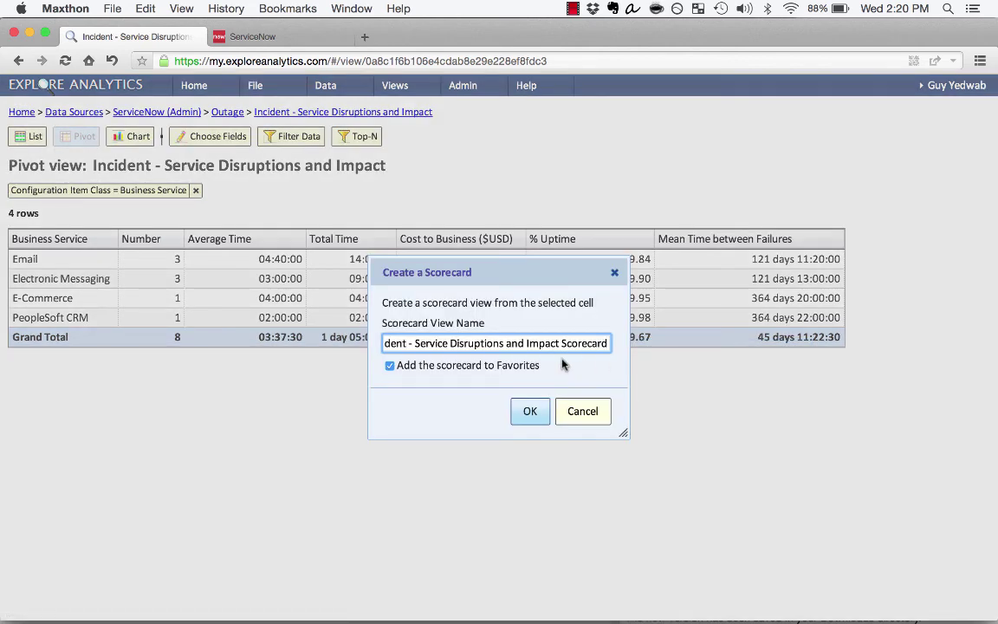
key("super+a")
type("Up")
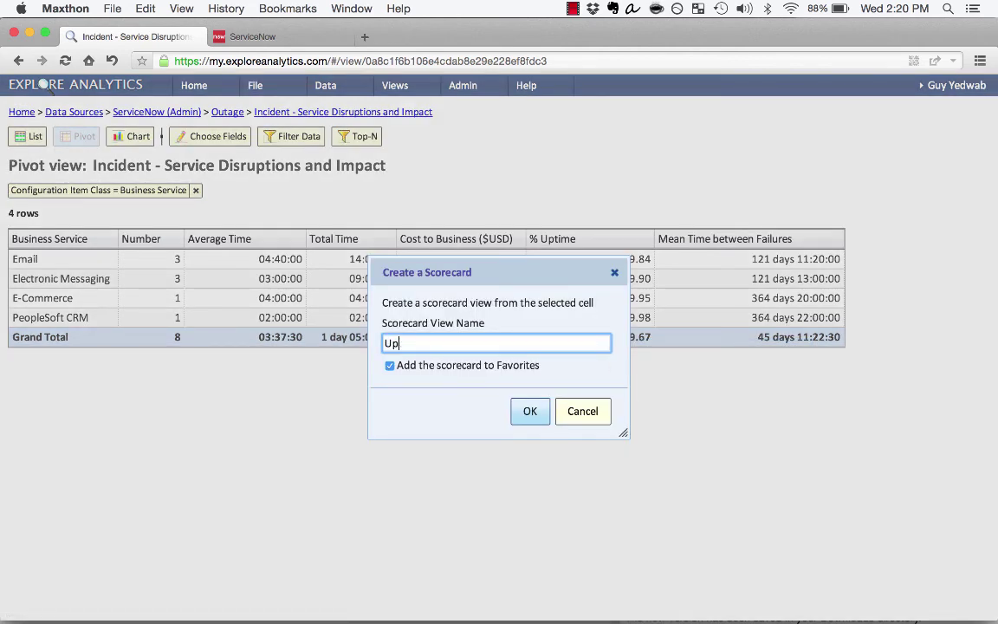
type("time Availability")
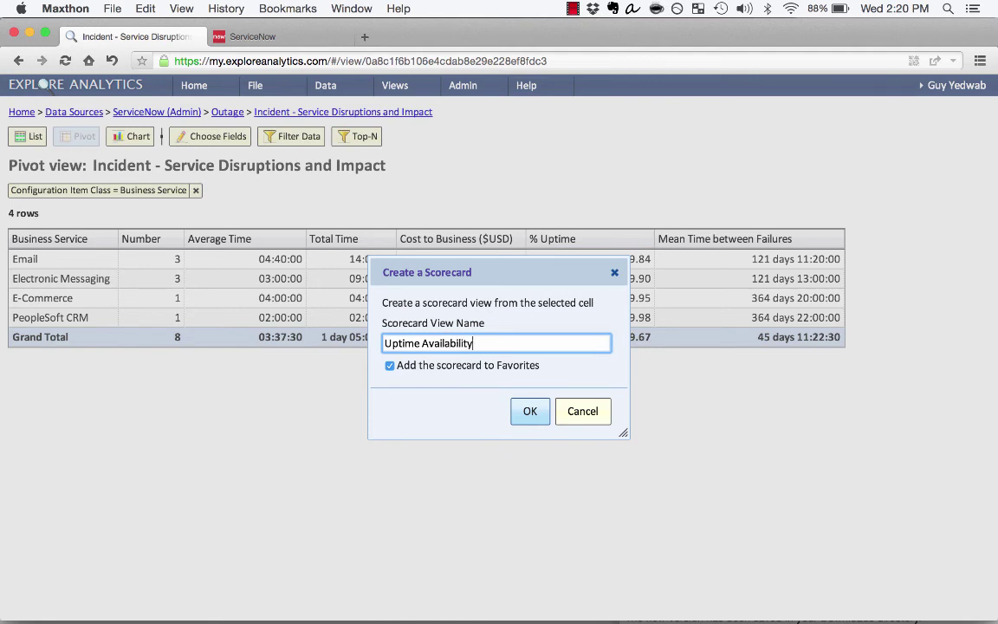
type(" Scorecard")
left_click(534, 364)
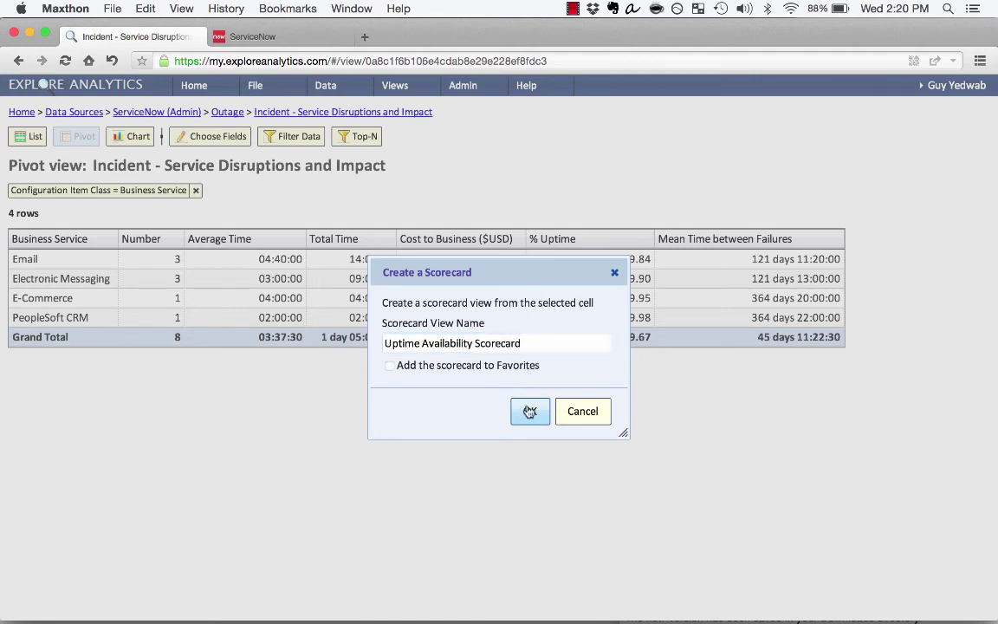
left_click(527, 410)
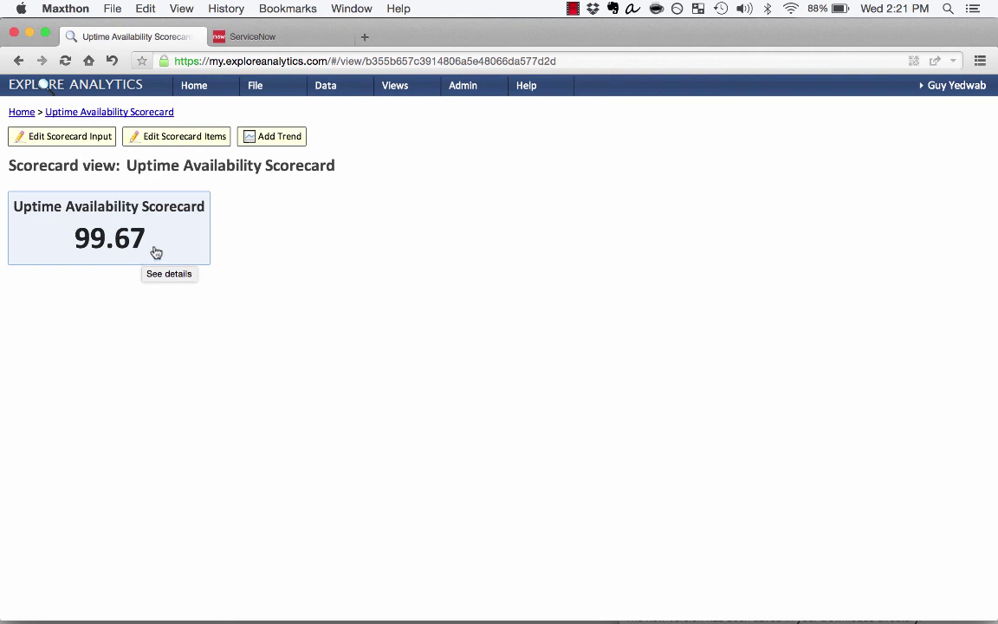
Schedule daily trend tracking at 00:00:00 GMT into the table "Uptime Availability Scorecard Trend", and add the trend indicator to the scorecard.
left_click(272, 149)
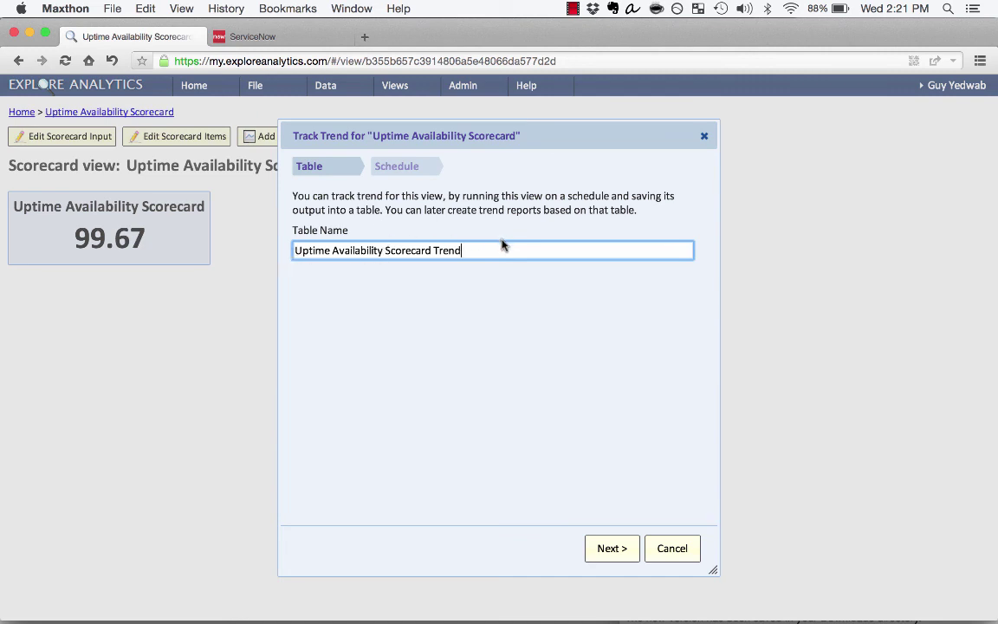
left_click(617, 551)
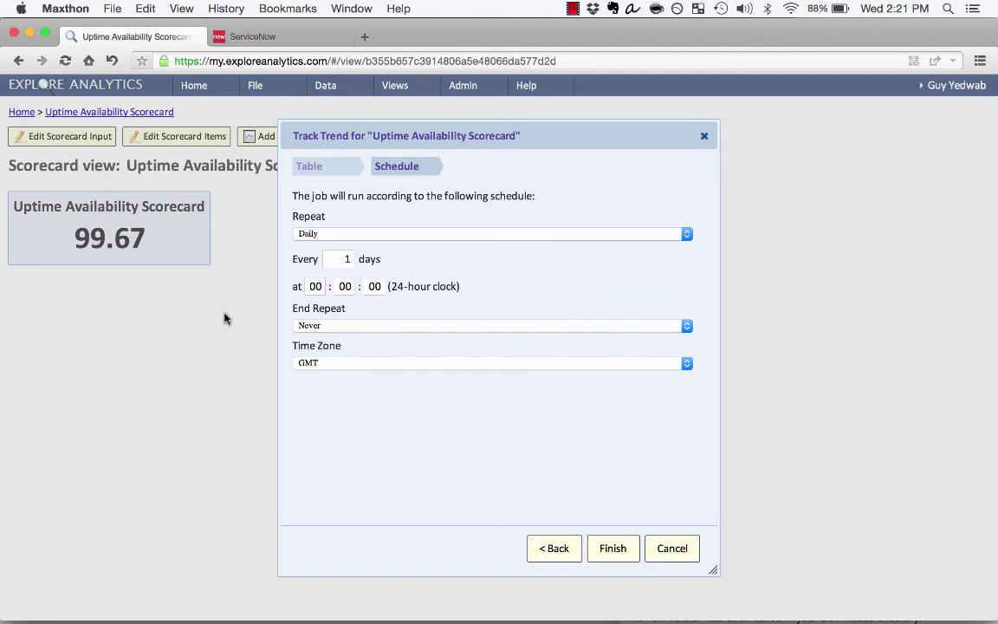
left_click(618, 561)
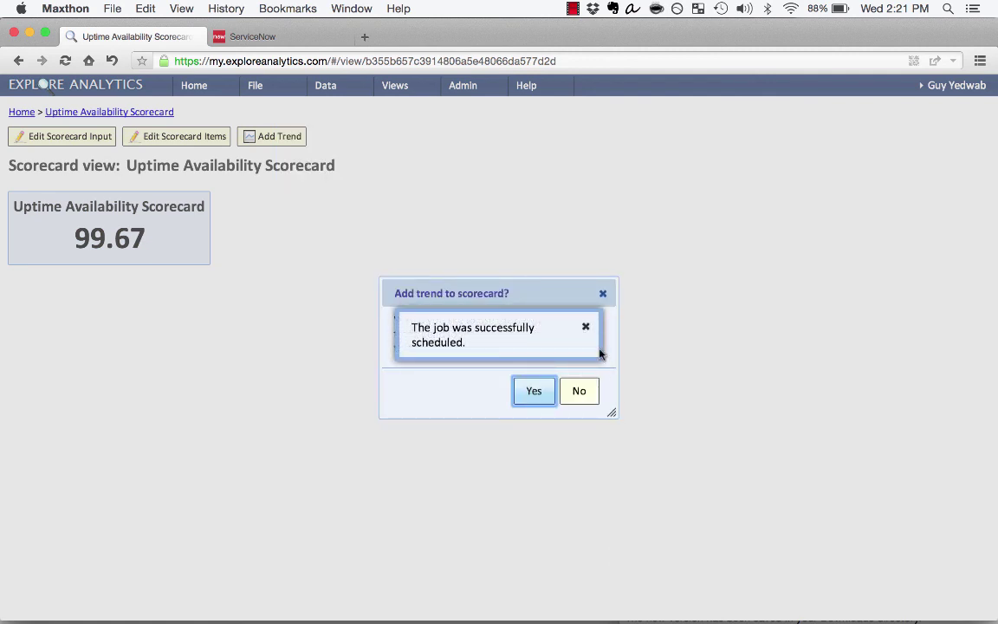
left_click(585, 330)
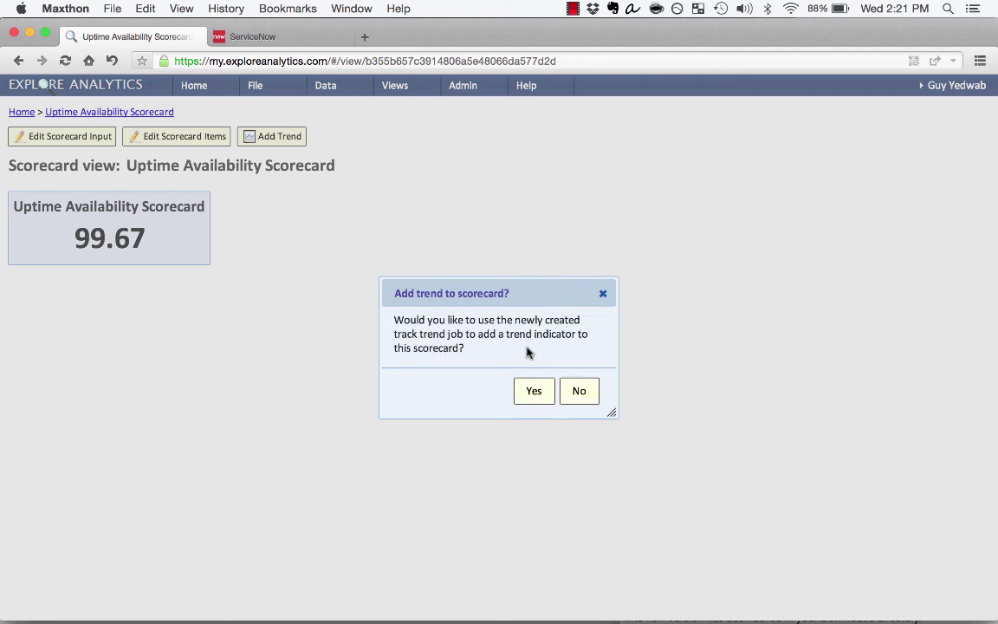
left_click_drag(468, 353, 395, 320)
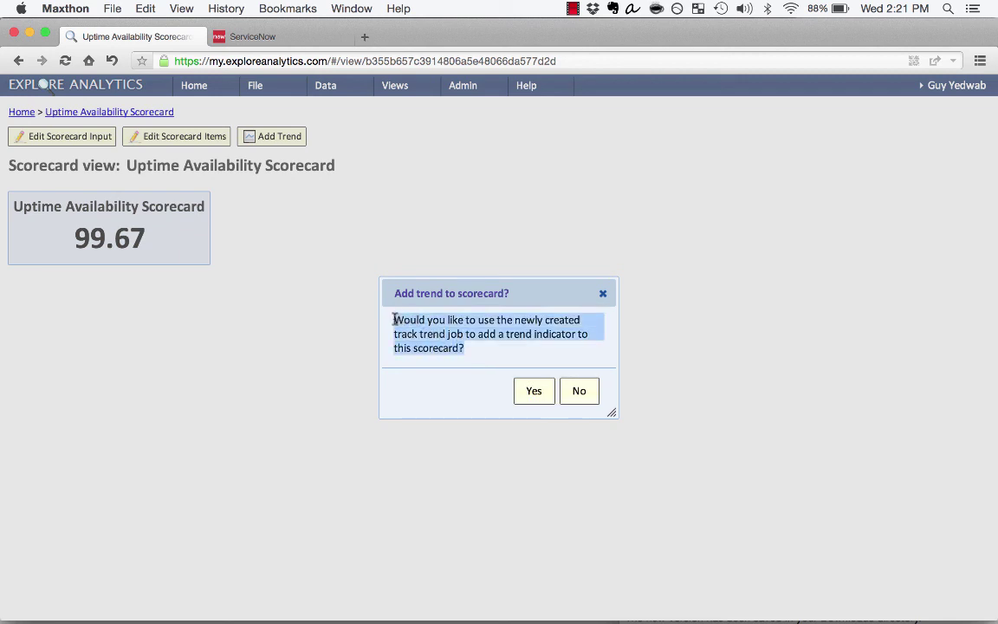
left_click(525, 390)
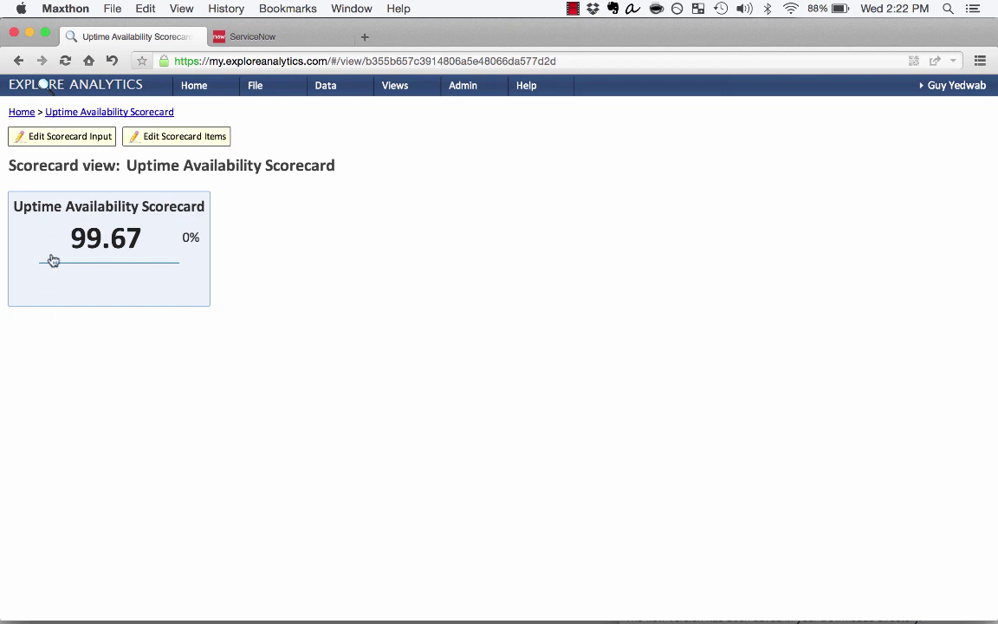
mouse_move(82, 265)
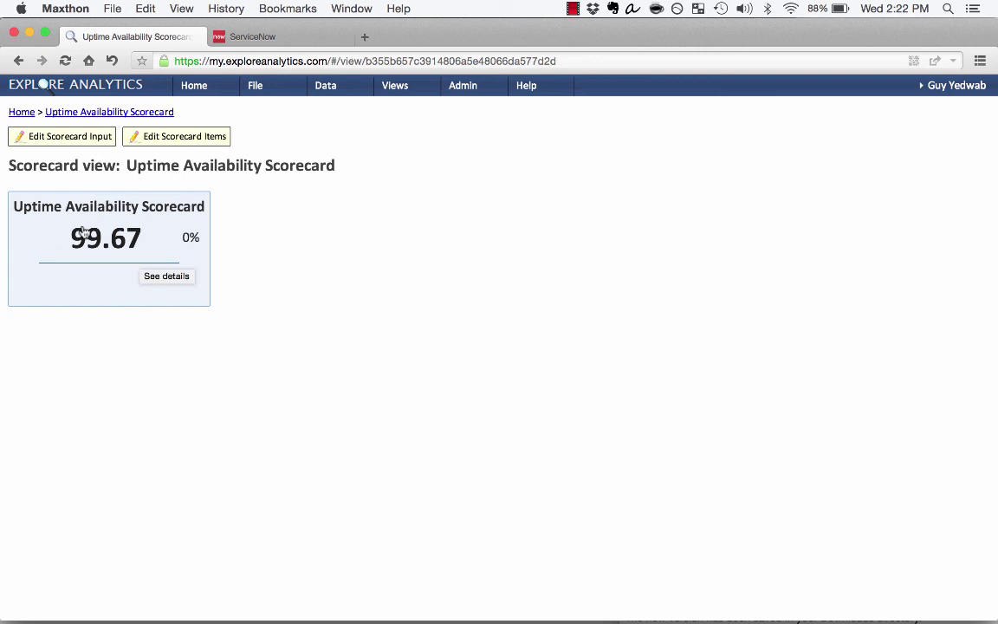